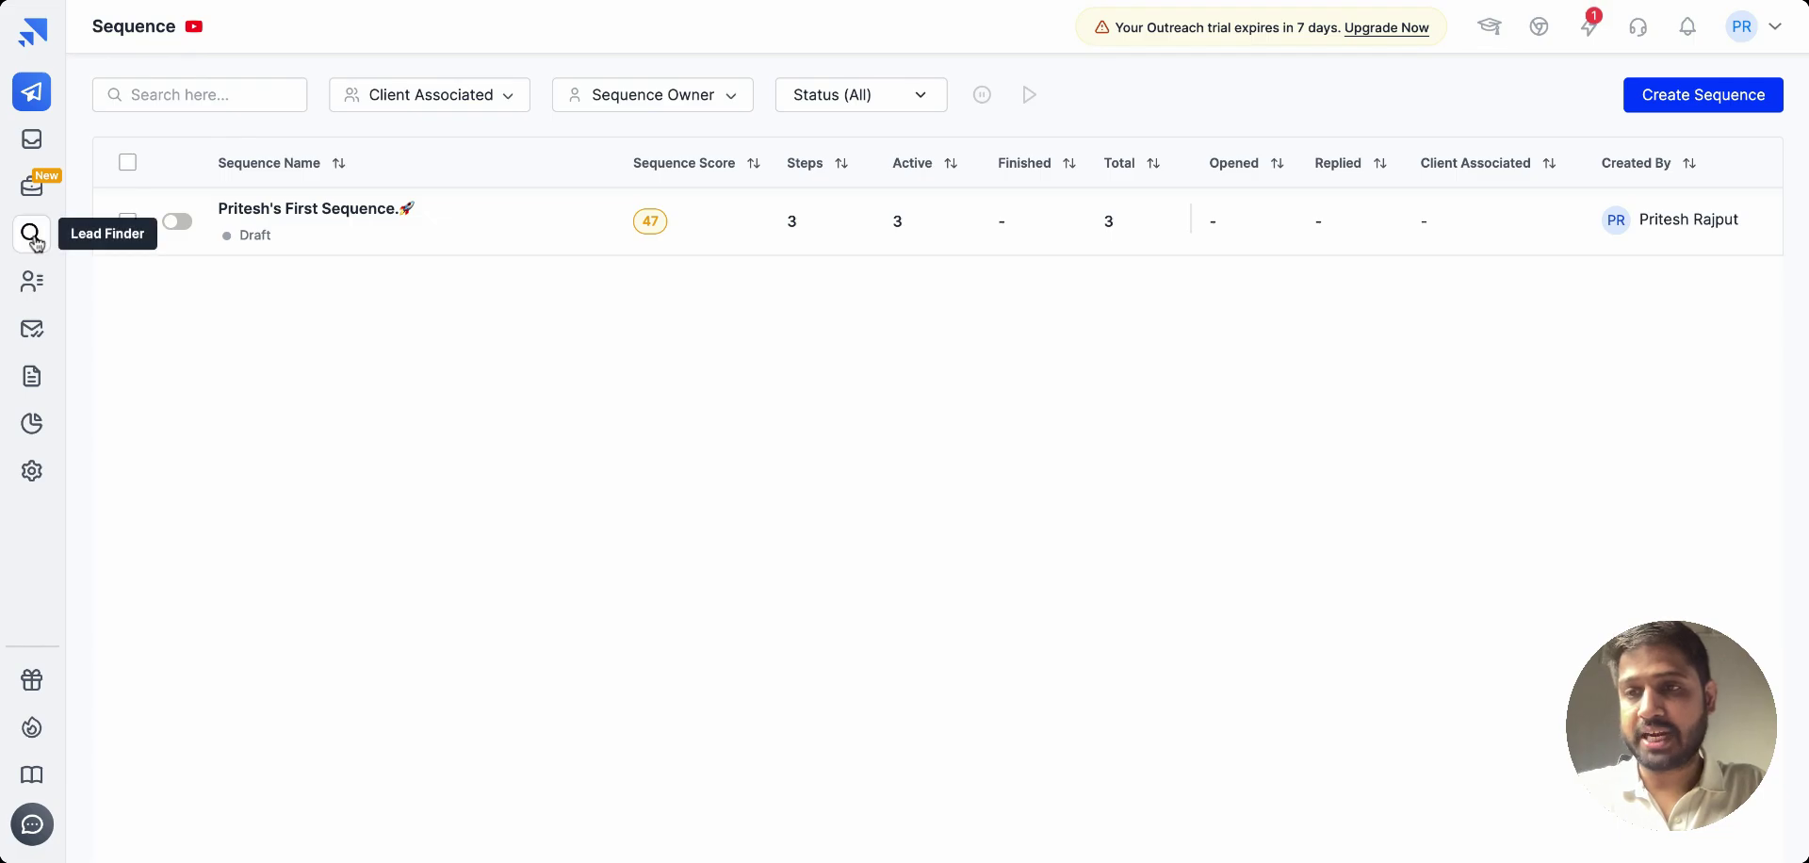
# Step: Open the Lead Finder and rerun the recent Business Services search
pyautogui.click(31, 234)
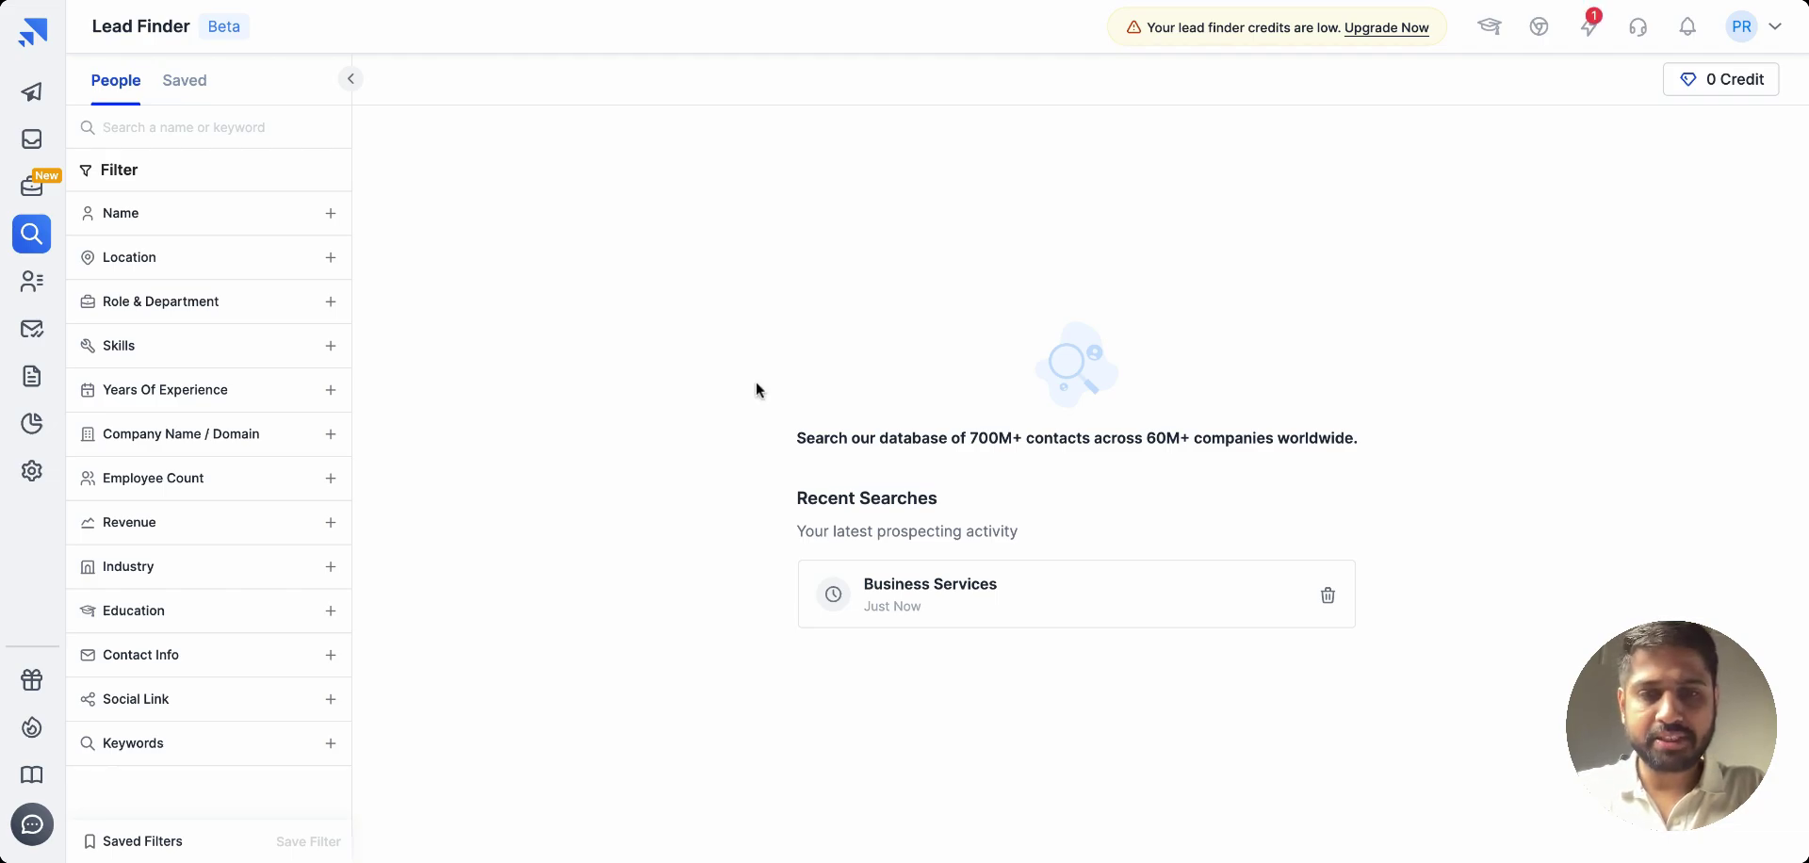
pyautogui.click(903, 611)
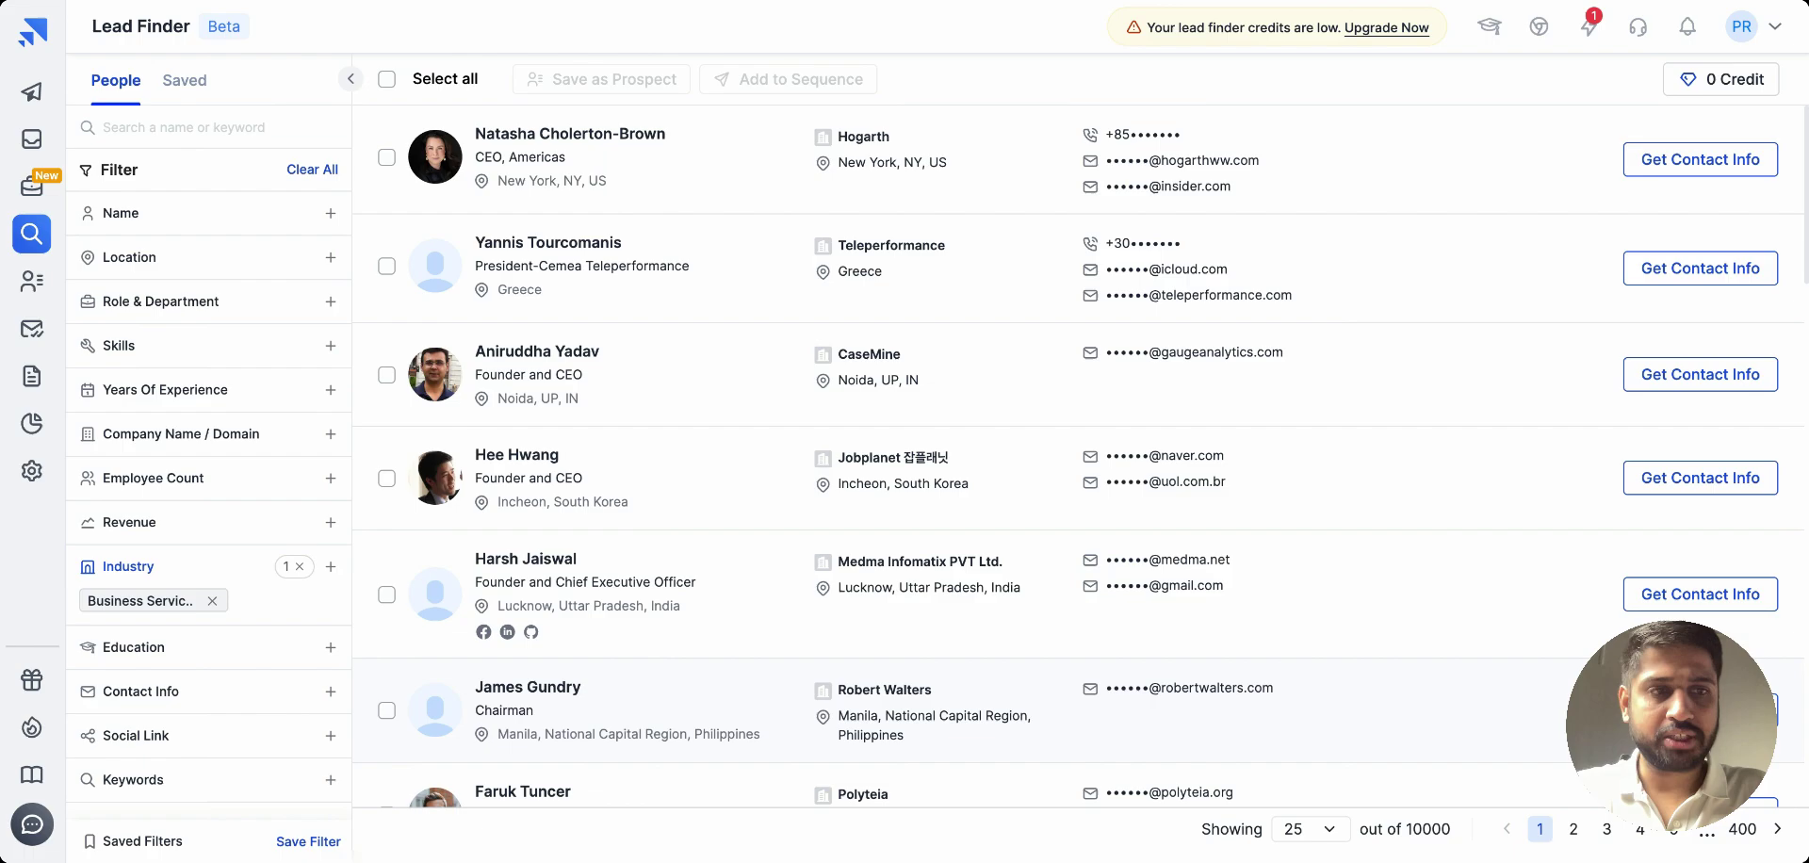
pyautogui.click(386, 157)
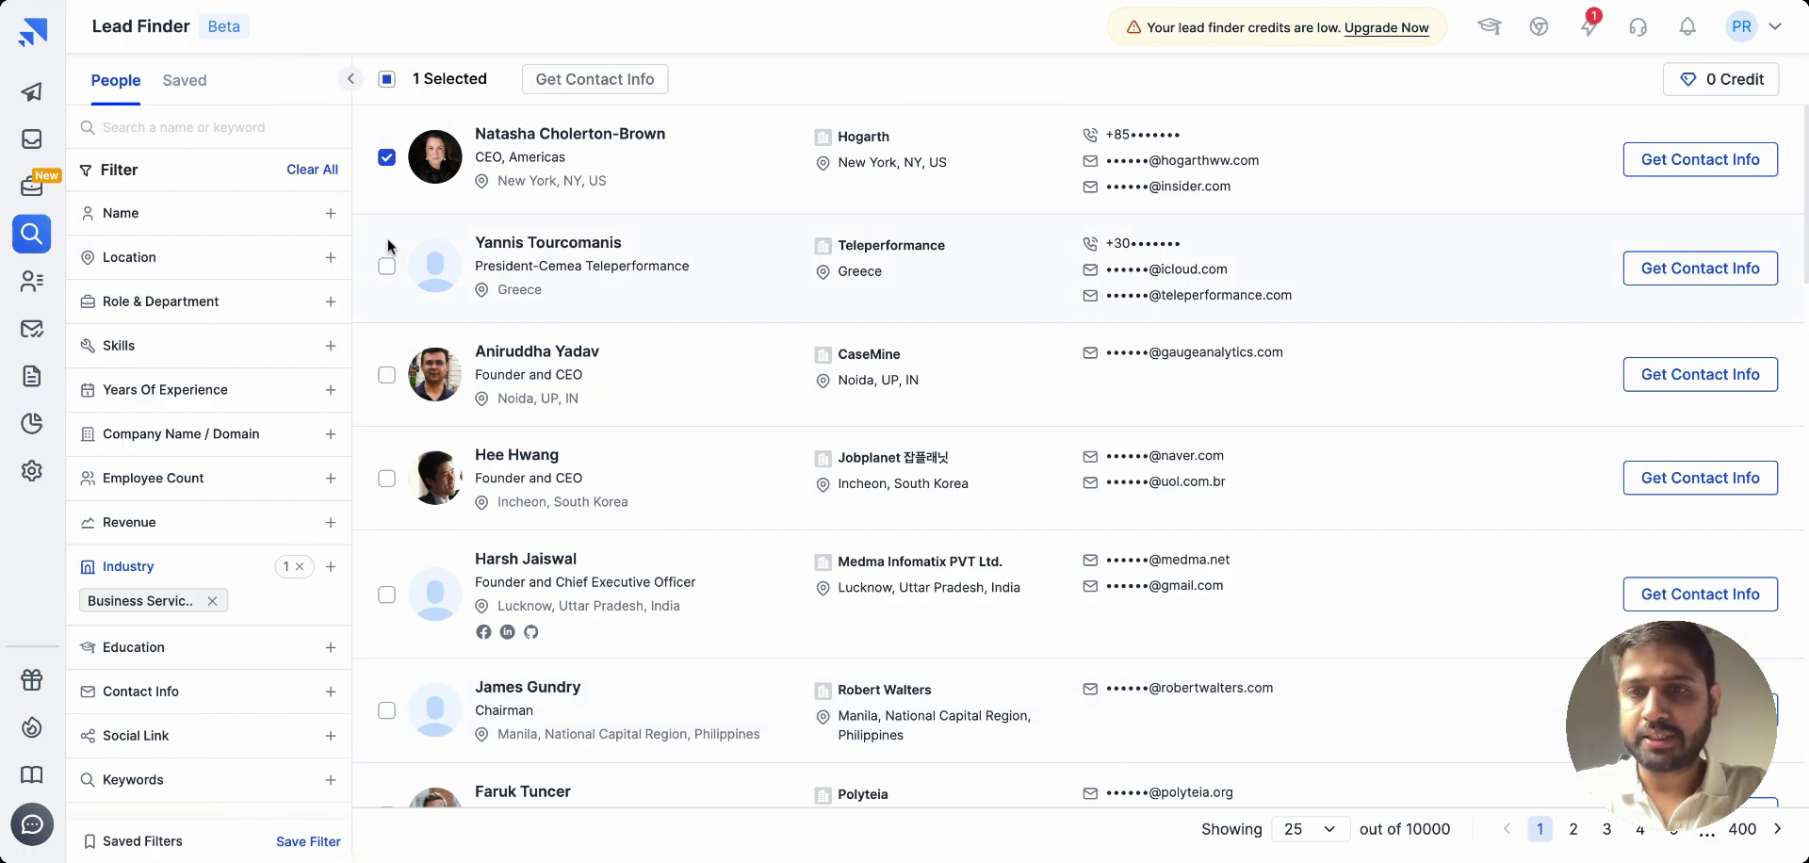
pyautogui.click(387, 267)
pyautogui.click(387, 374)
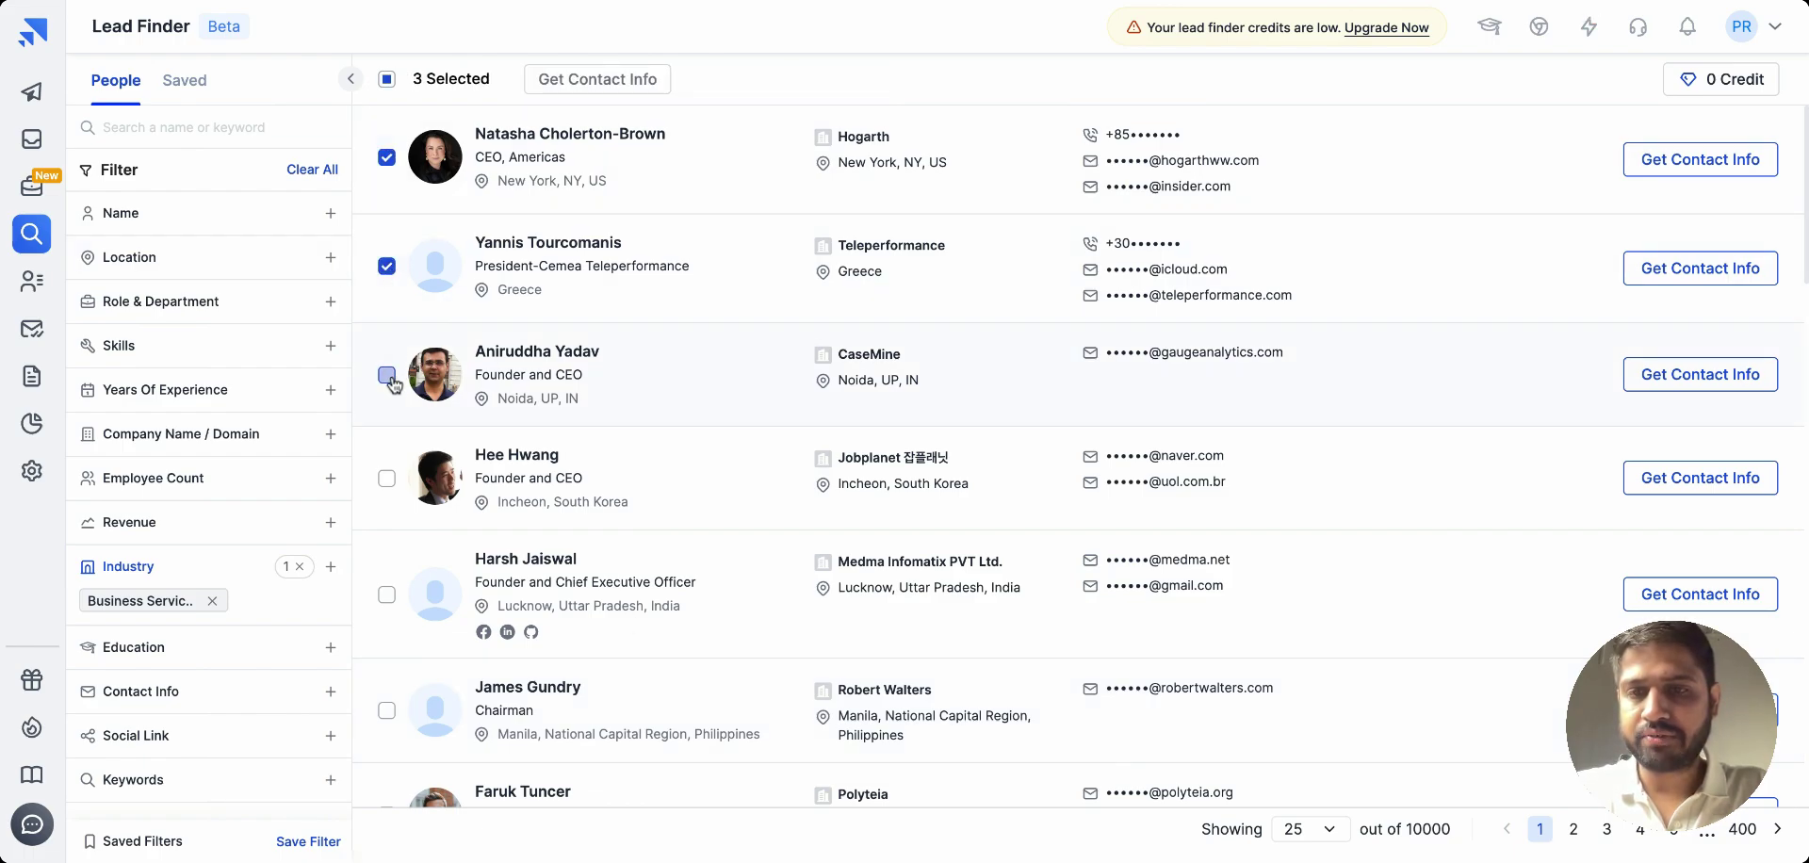
pyautogui.click(388, 268)
pyautogui.click(386, 157)
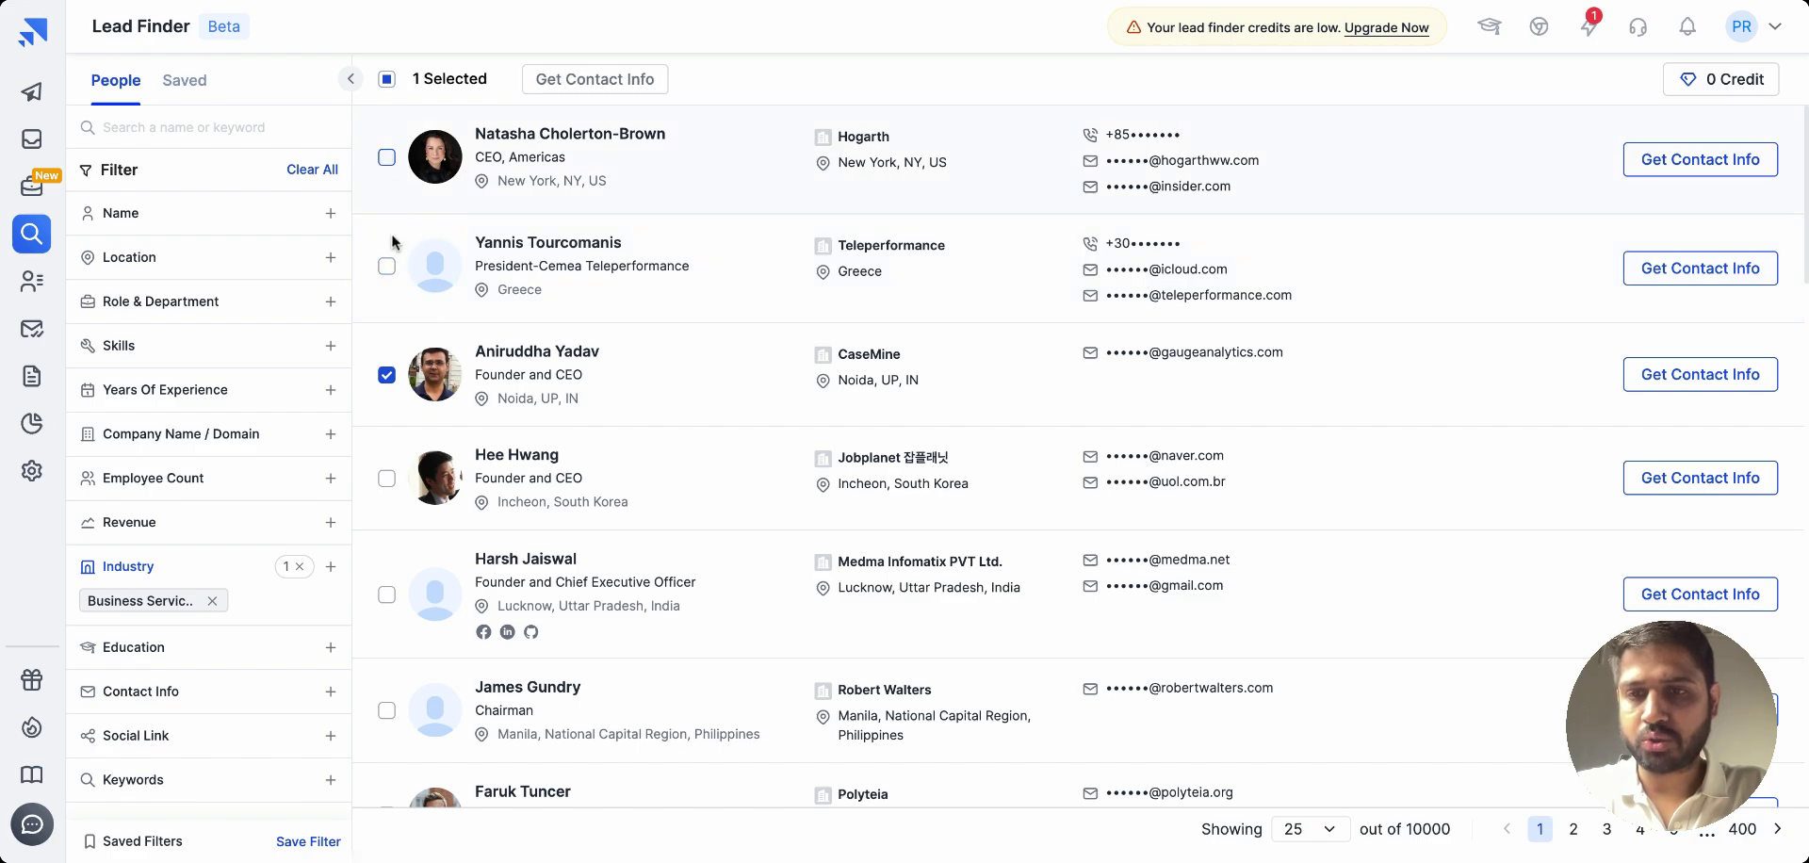
pyautogui.click(388, 375)
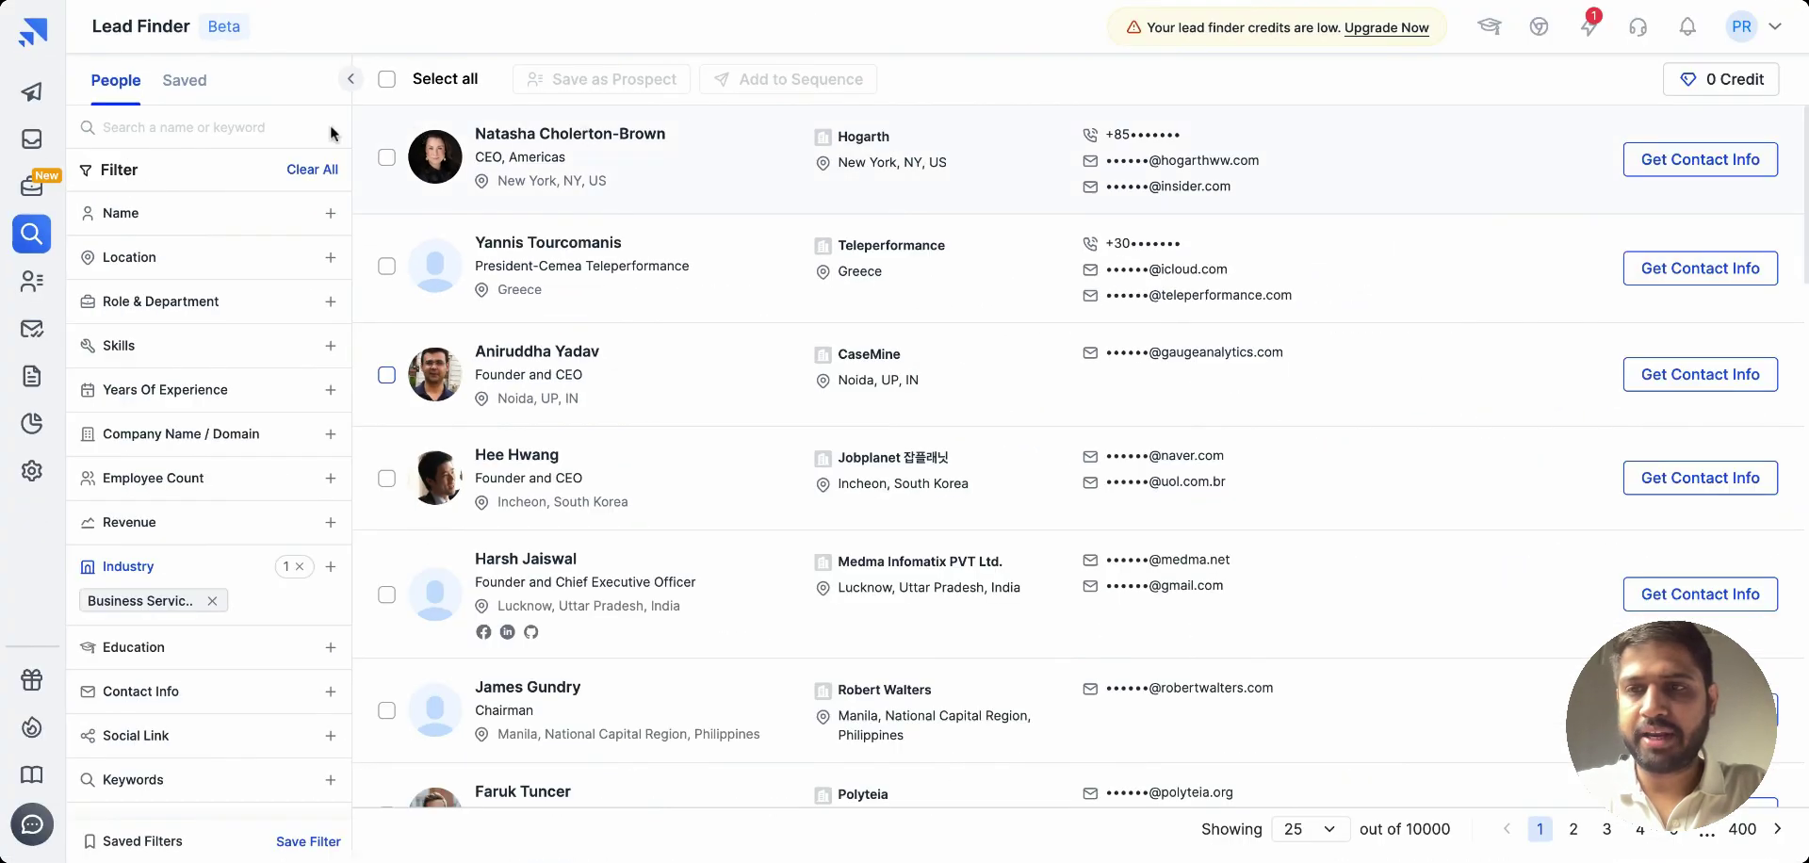
# Step: Show the saved leads and select all of them
pyautogui.click(185, 81)
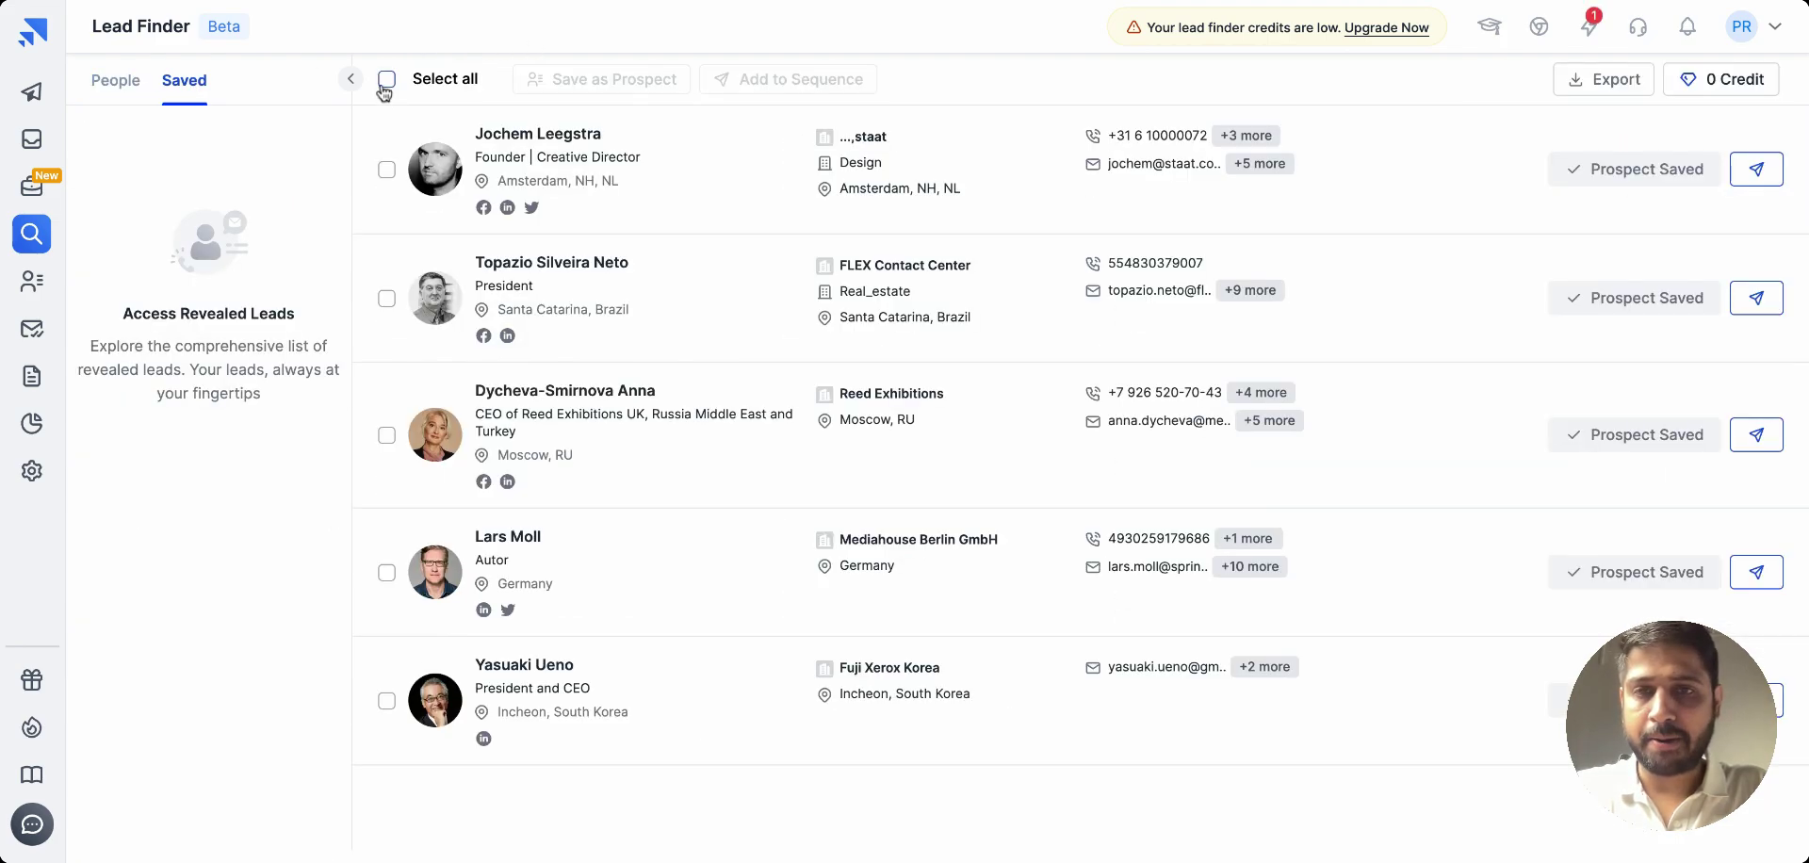
pyautogui.click(386, 79)
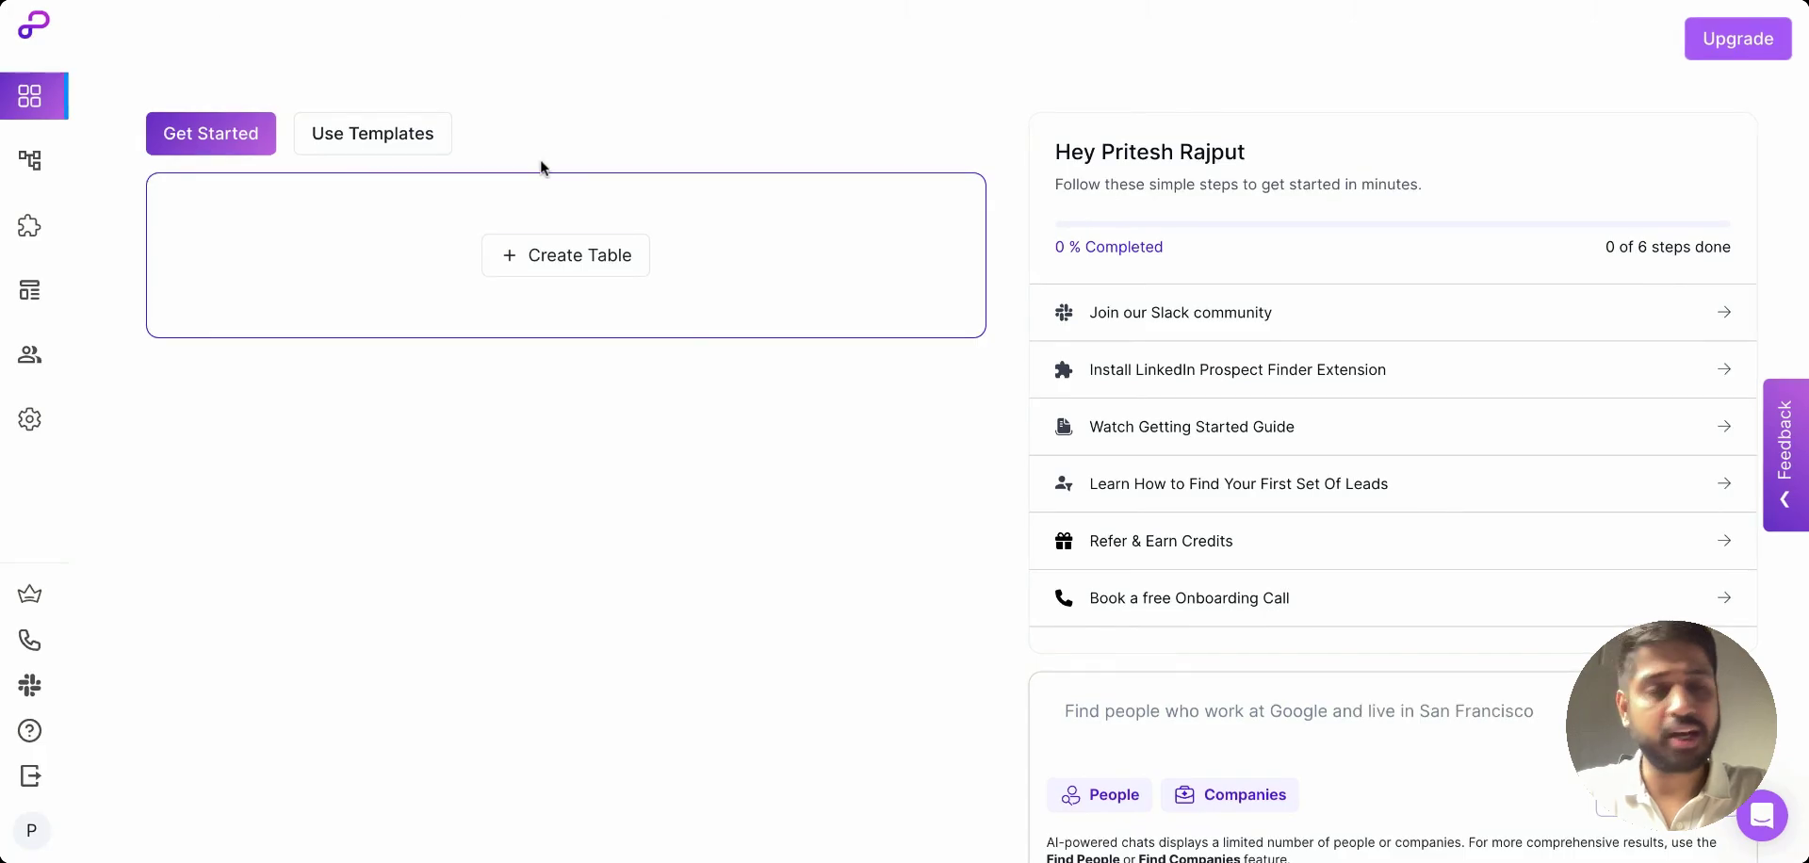
# Step: Switch to Persana and import the CSV file "Leads from saleshandy - Sheet1.csv" as a new leads table
pyautogui.click(217, 141)
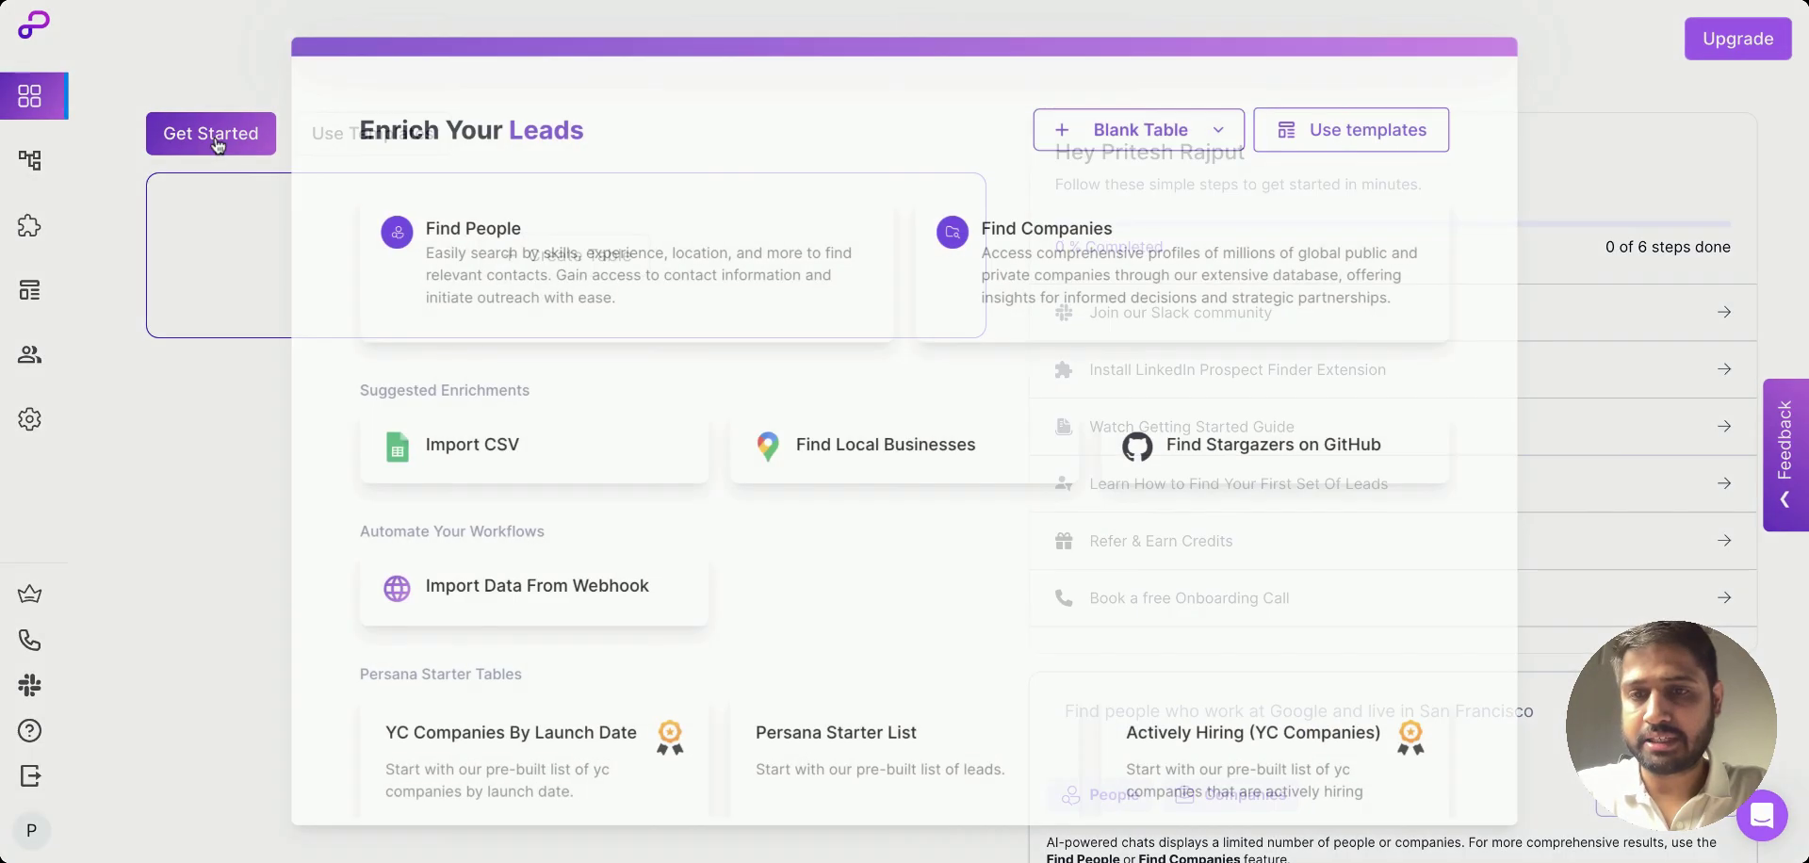
pyautogui.click(501, 444)
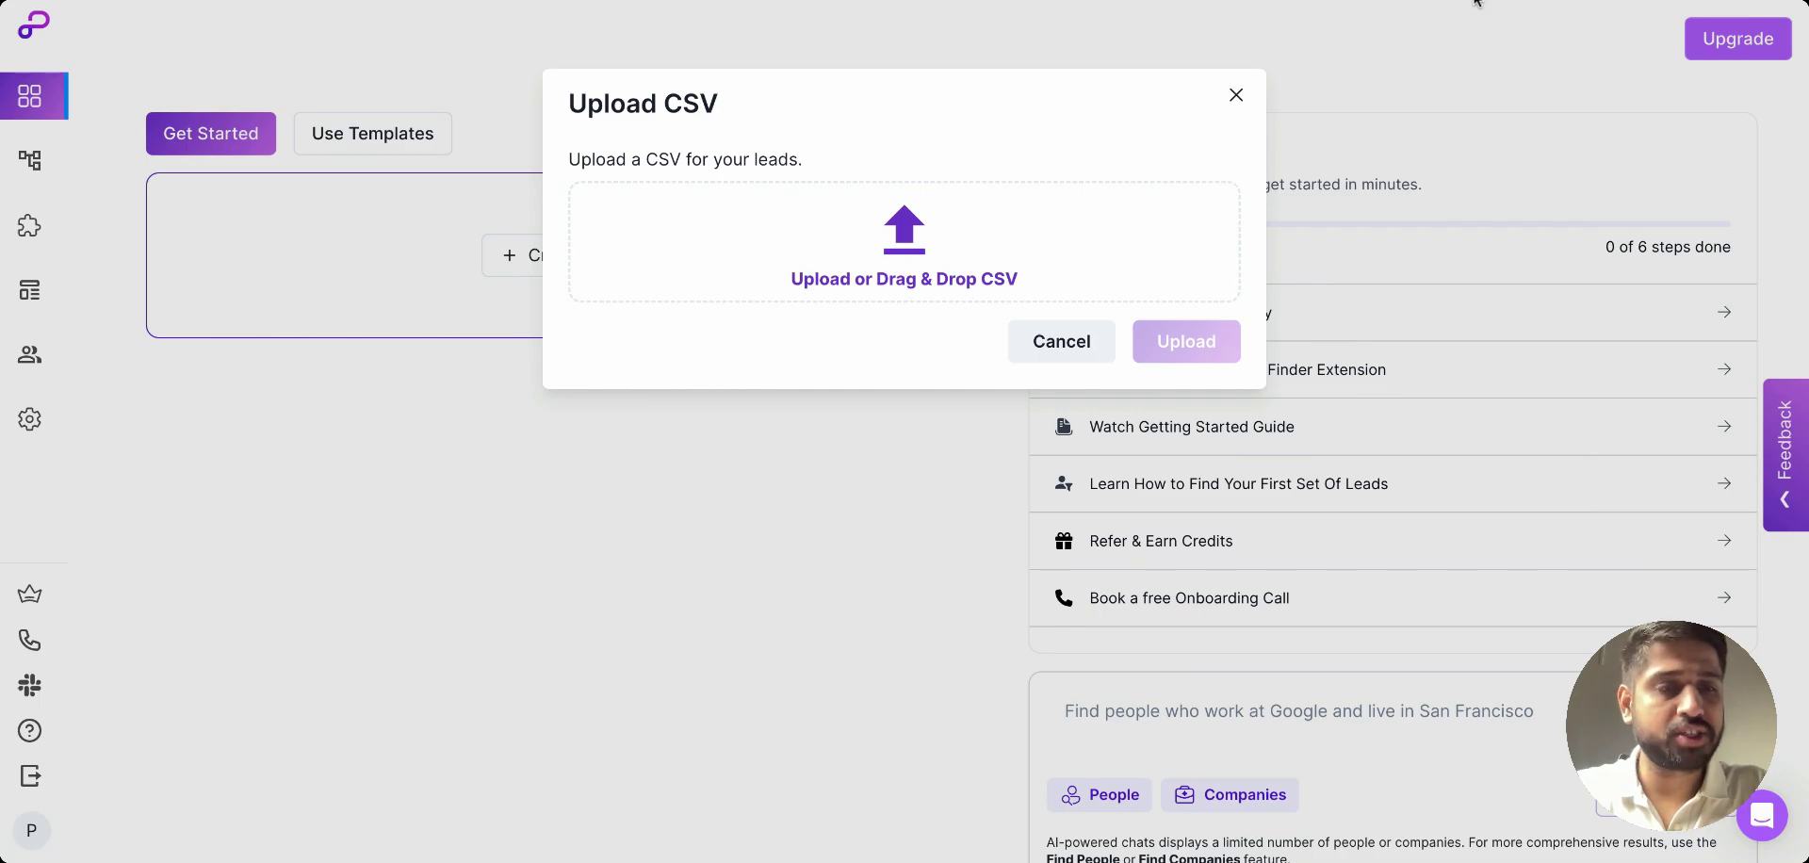
pyautogui.moveTo(1478, 2); pyautogui.dragTo(1037, 247)
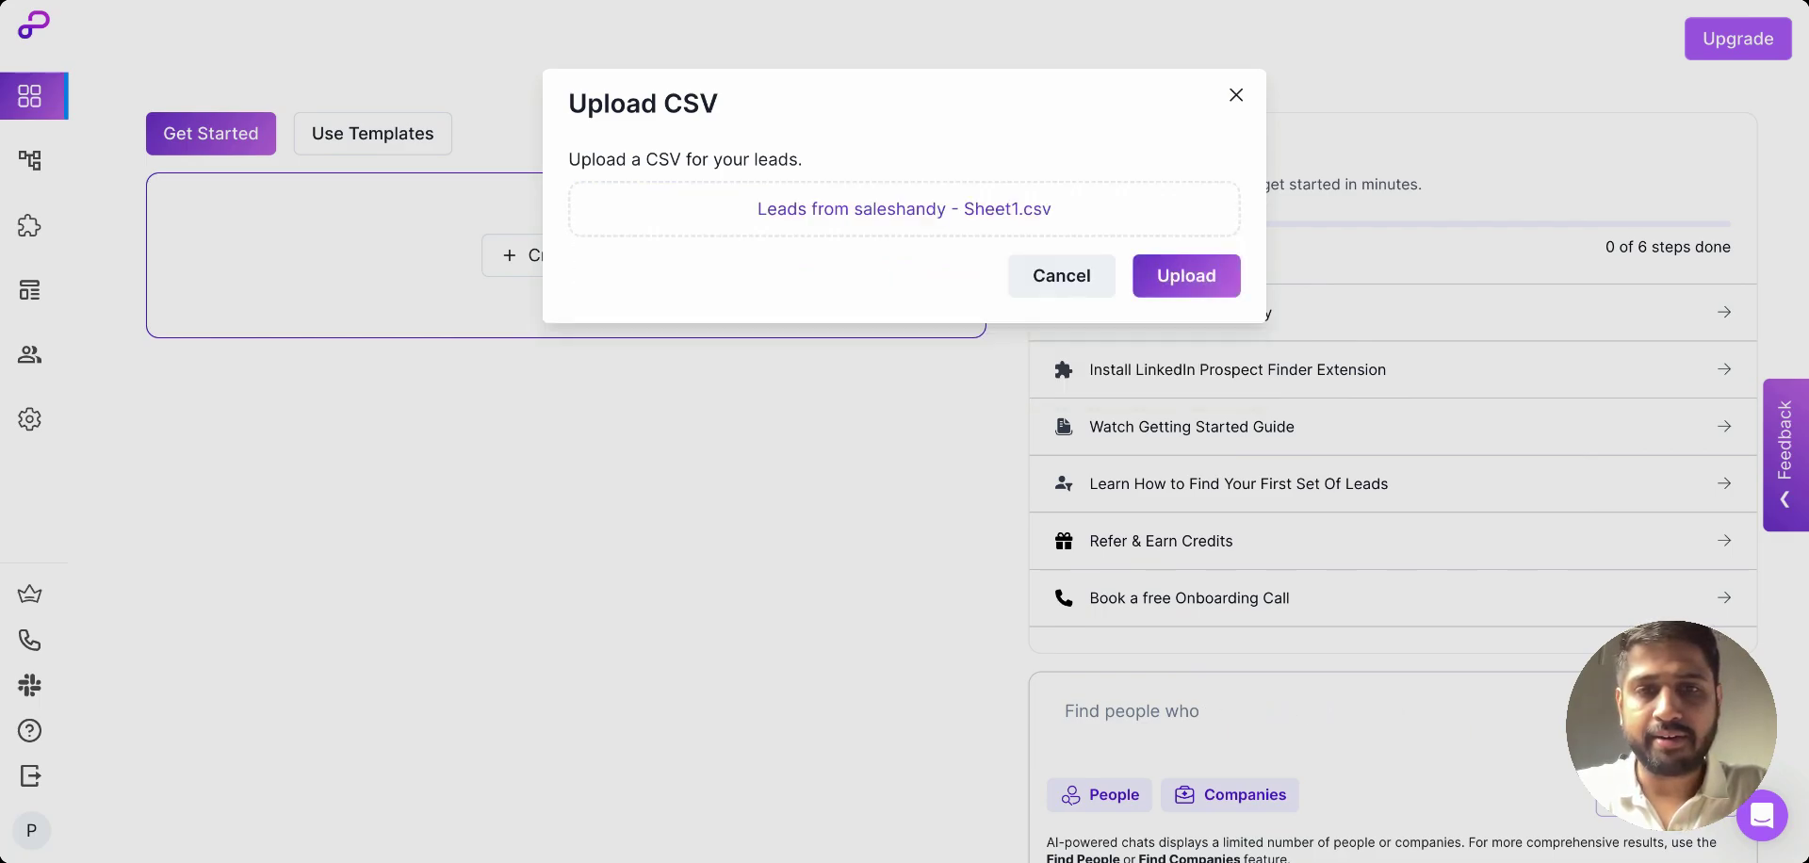
pyautogui.click(1190, 273)
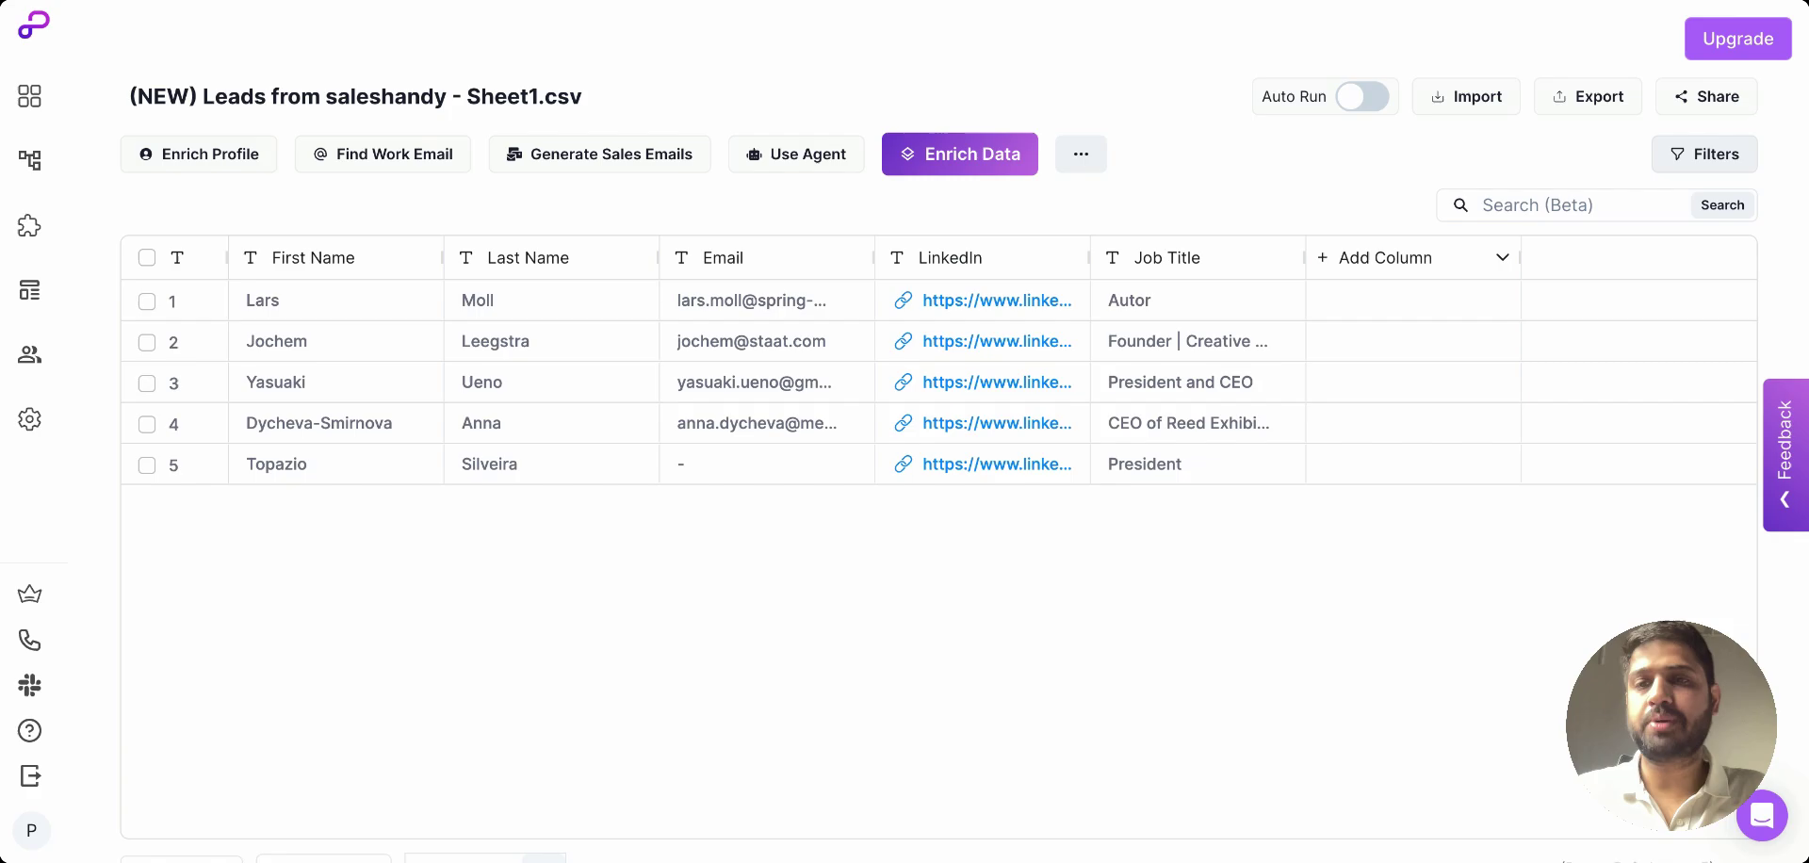
# Step: Look through the enrichments available for the leads table, and return to the table
pyautogui.click(970, 160)
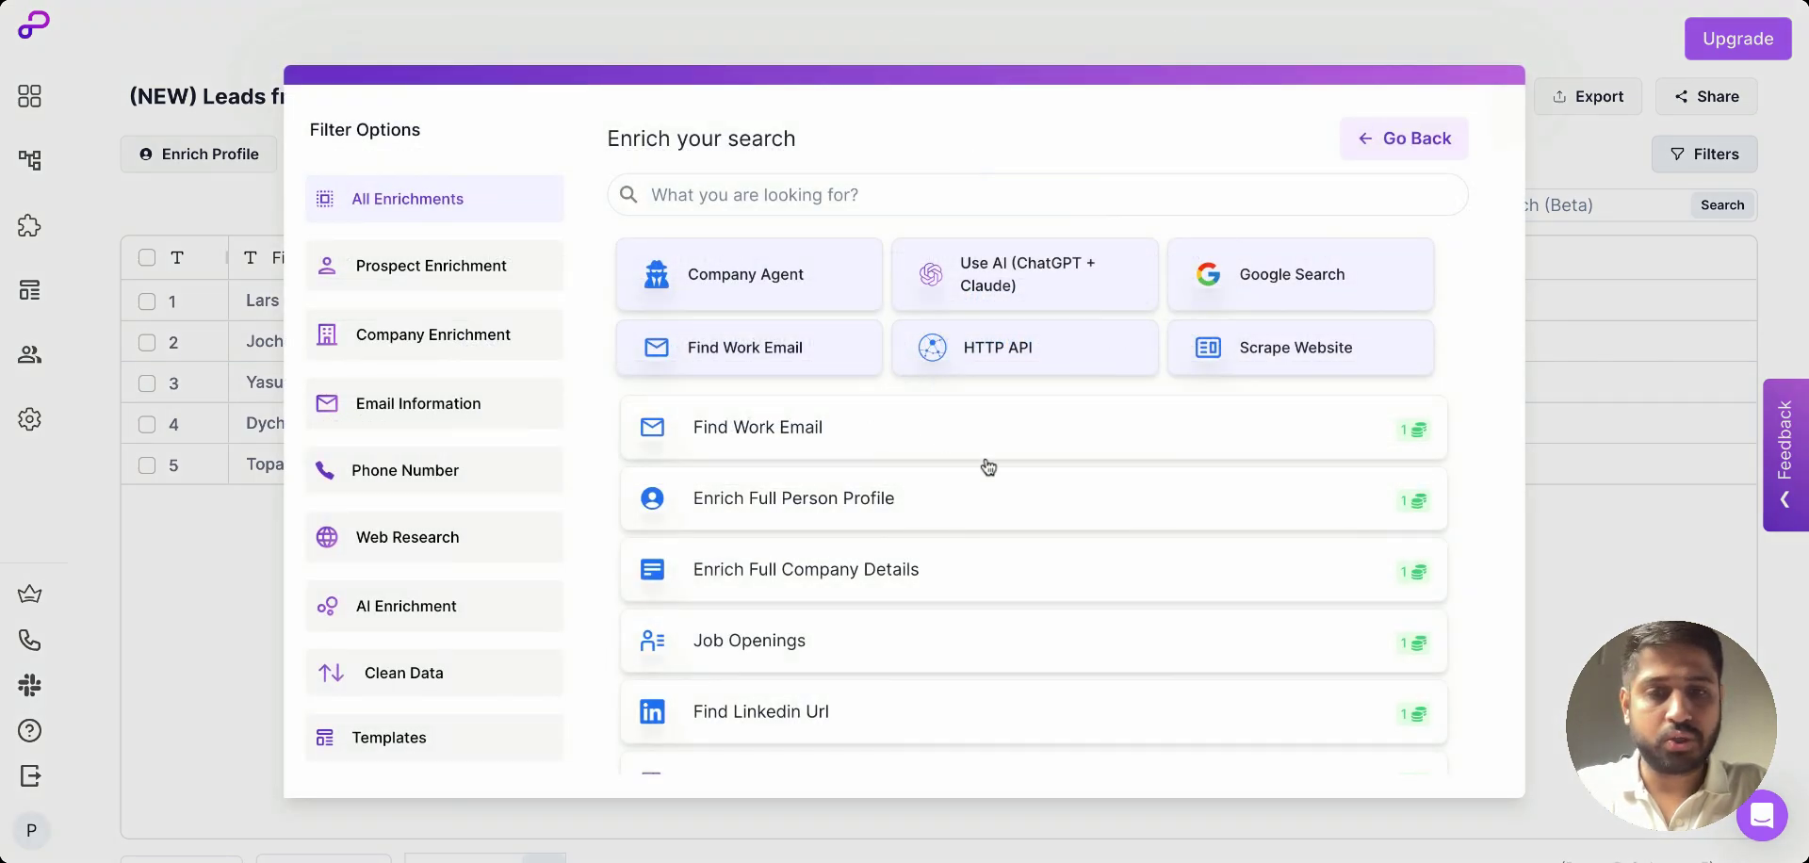
pyautogui.scroll(-1, 1021, 519)
pyautogui.scroll(1, 1022, 519)
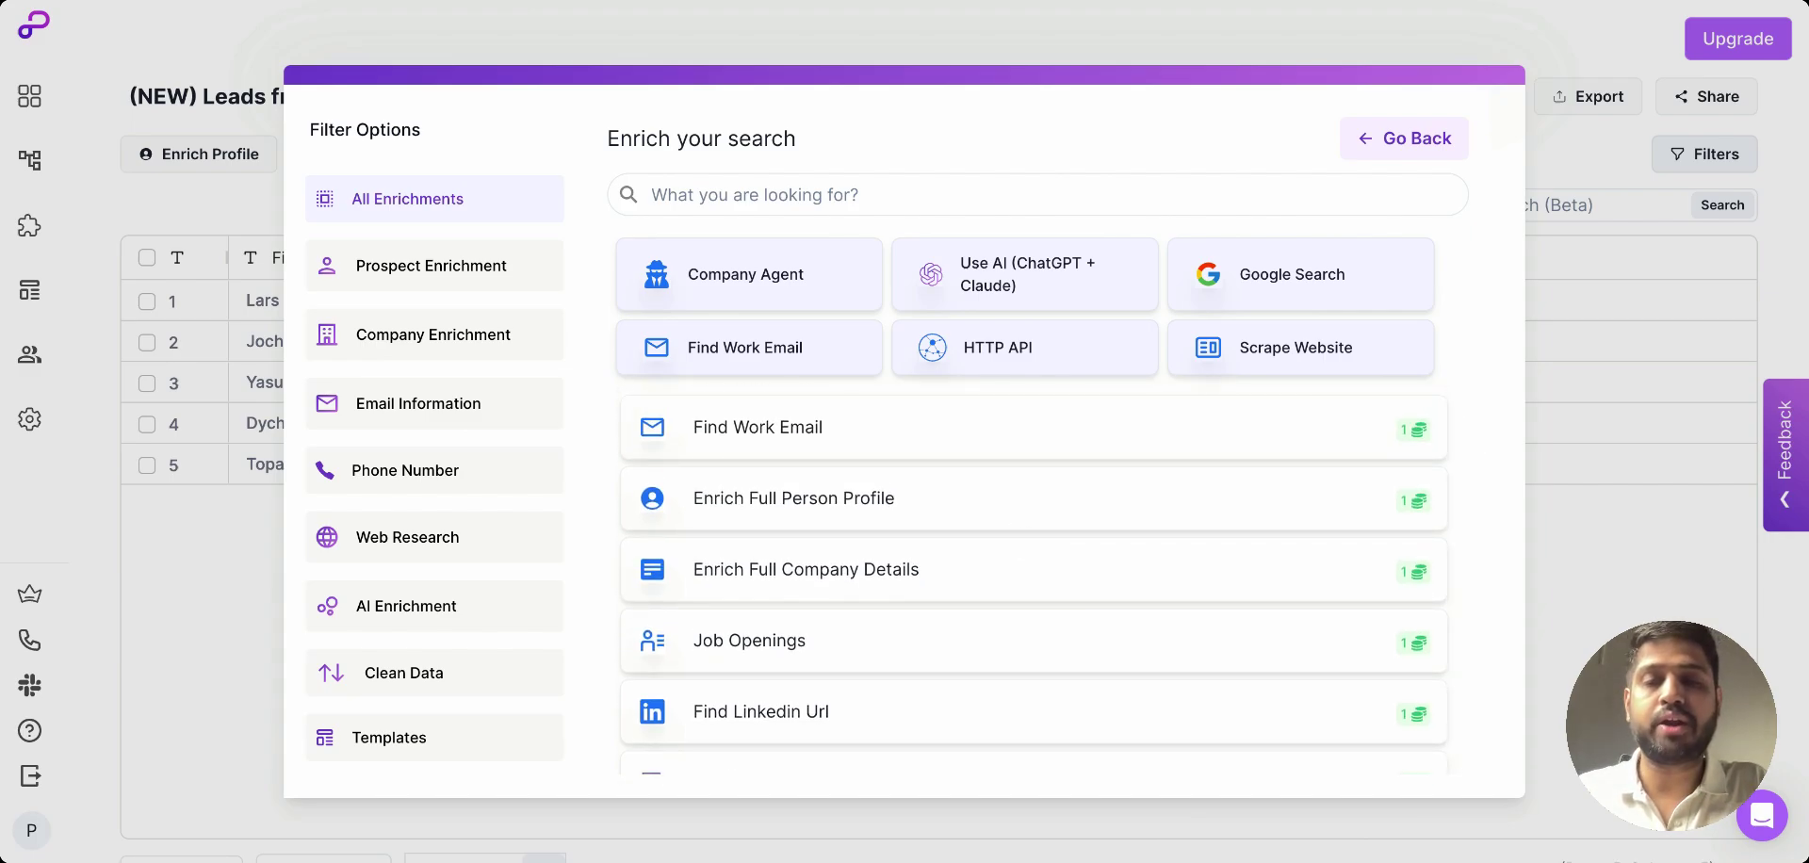
pyautogui.scroll(-1, 1178, 578)
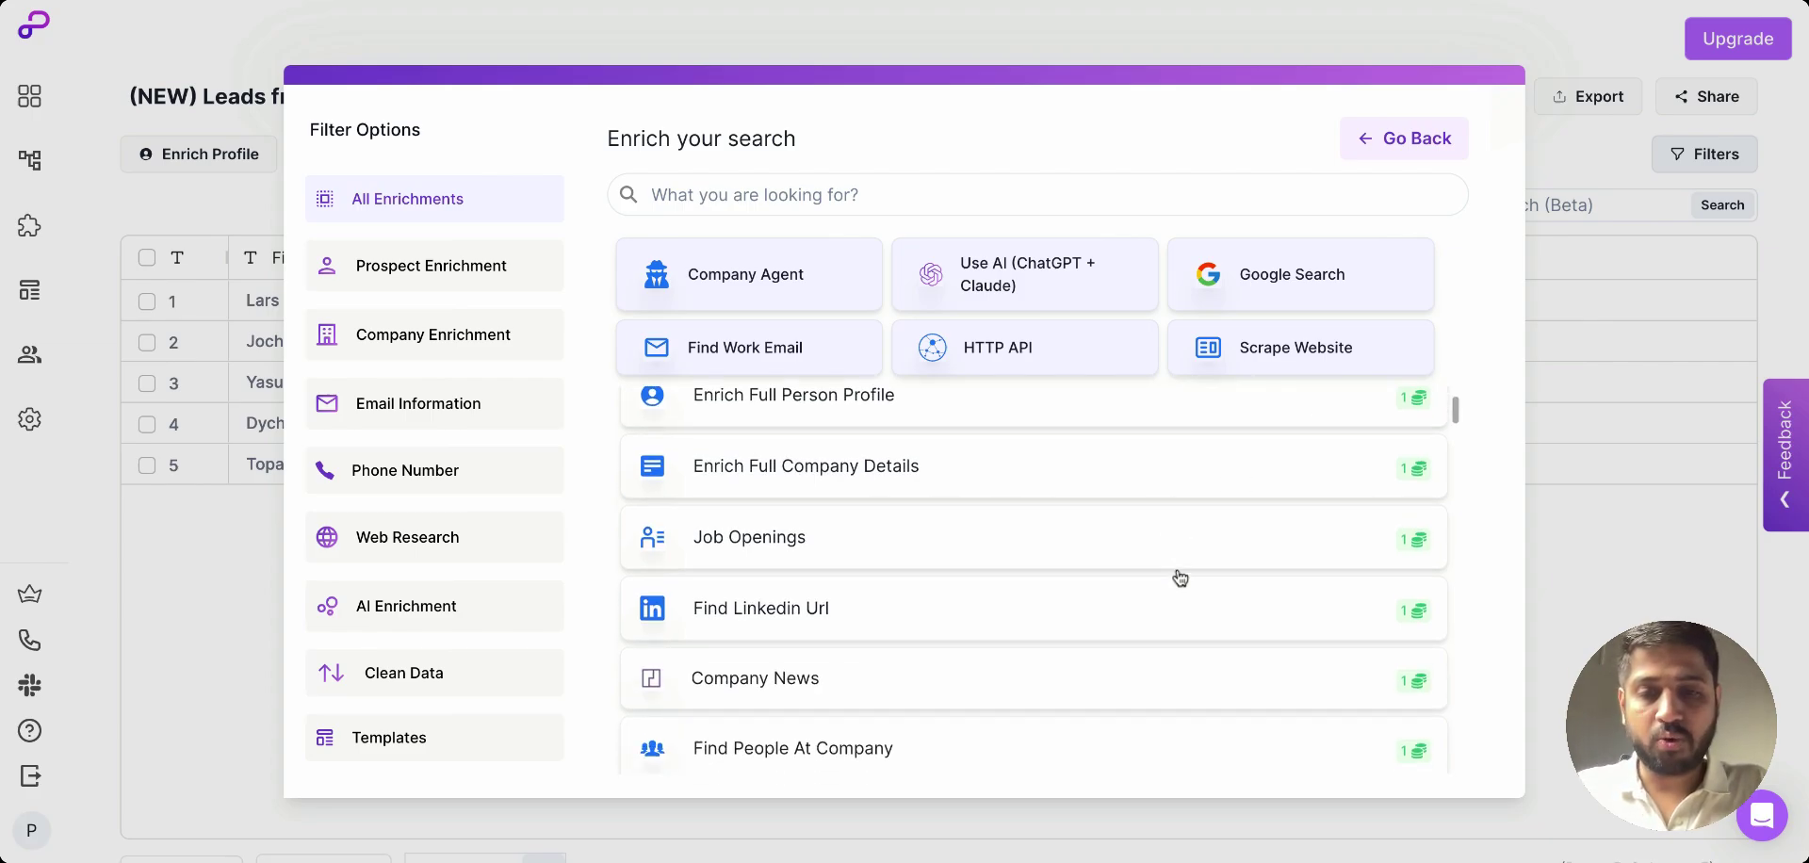
pyautogui.scroll(1, 989, 558)
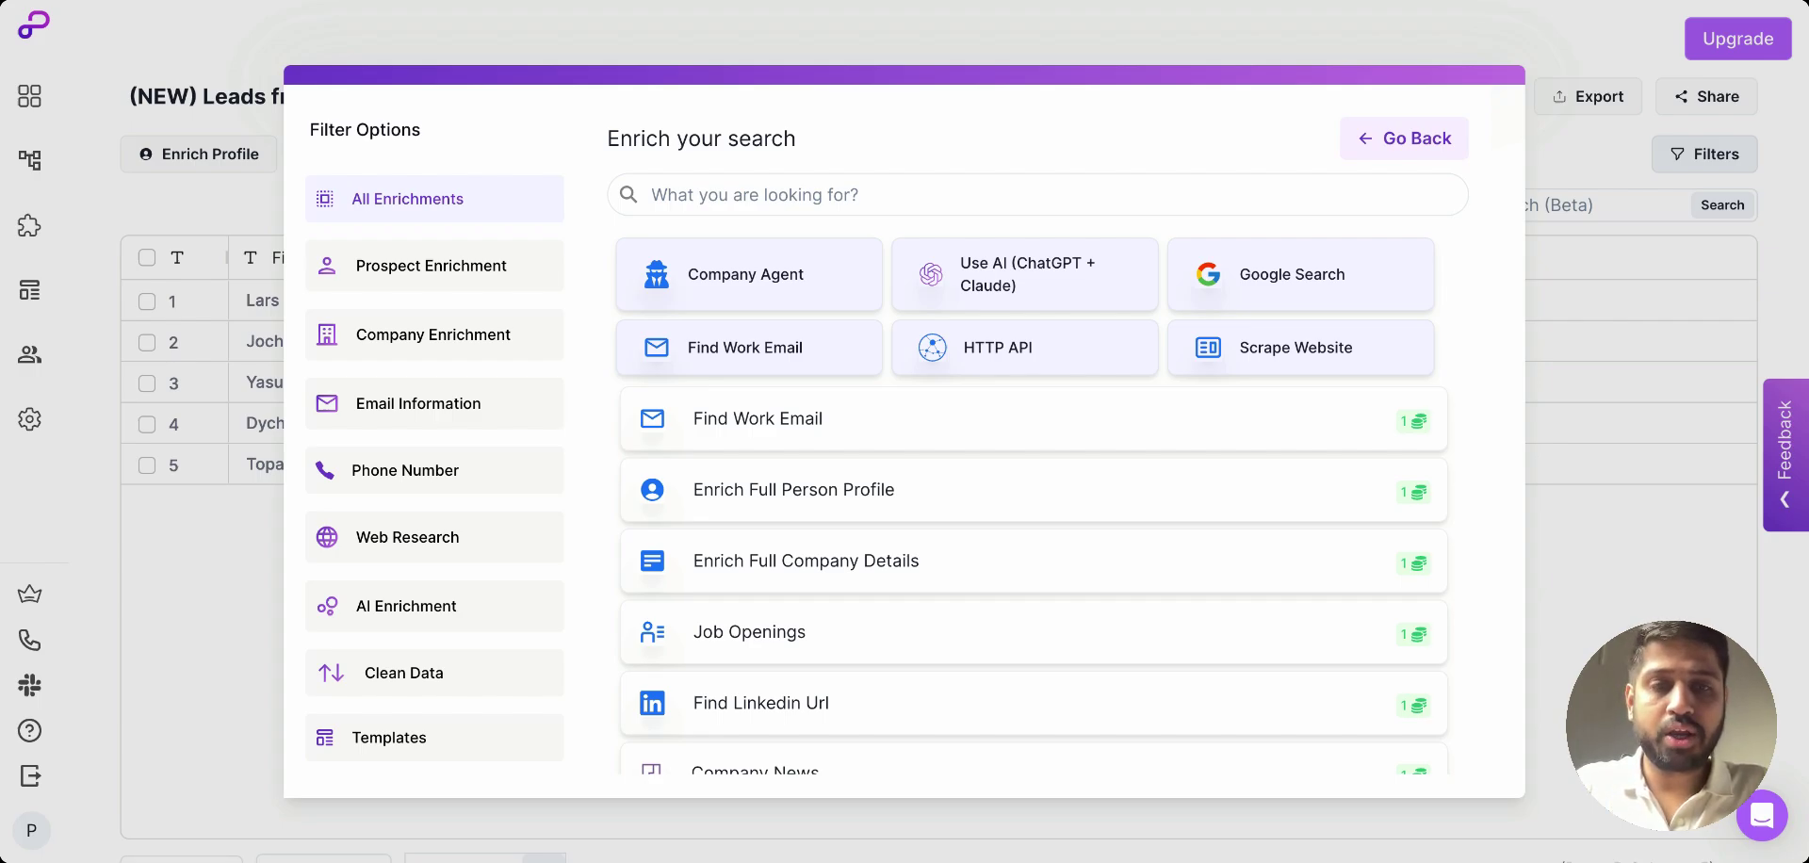
pyautogui.scroll(-5, 1034, 580)
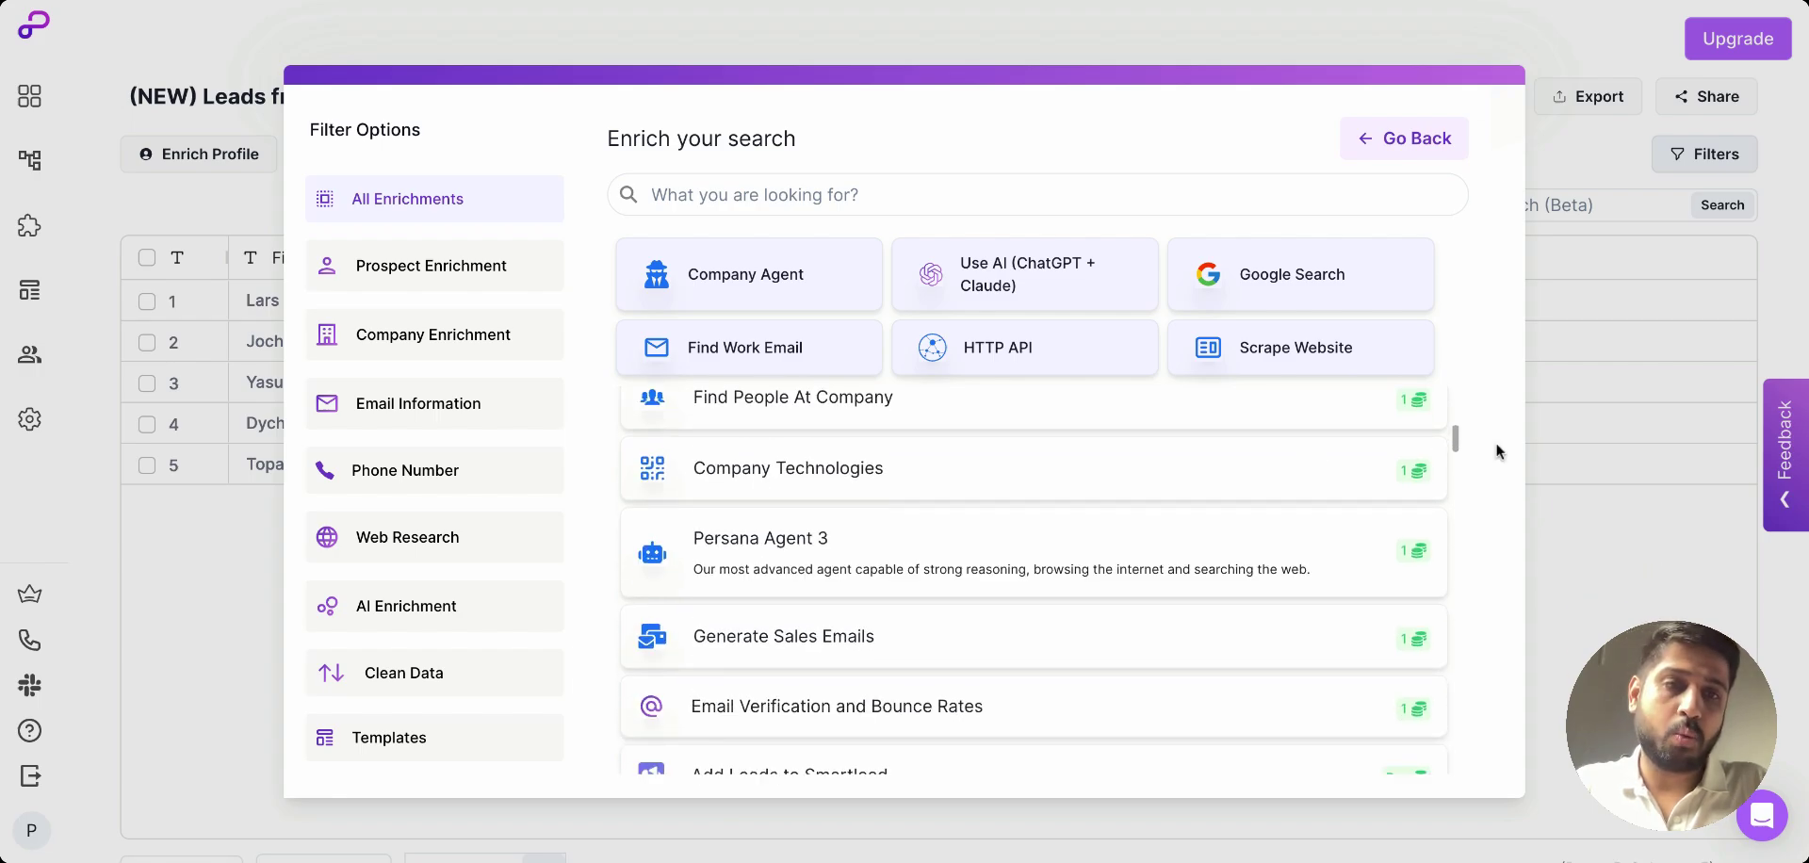
pyautogui.click(1411, 139)
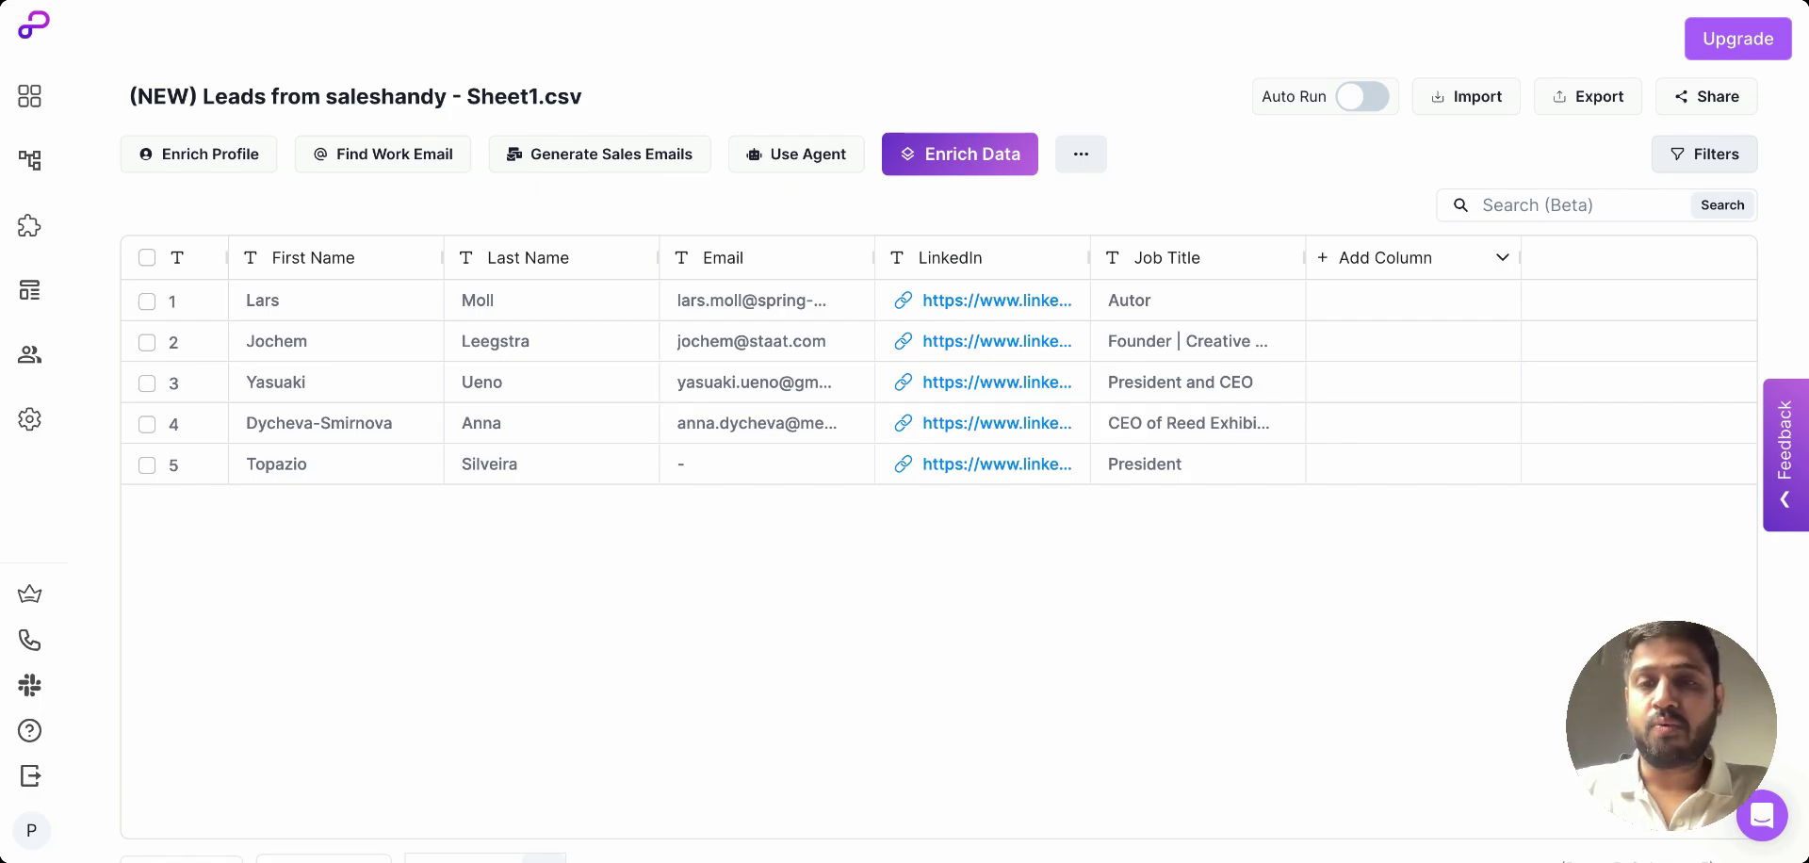
# Step: Generate sales emails for the first 10 rows using the LinkedIn column and the preset personalized-email prompt
pyautogui.click(610, 156)
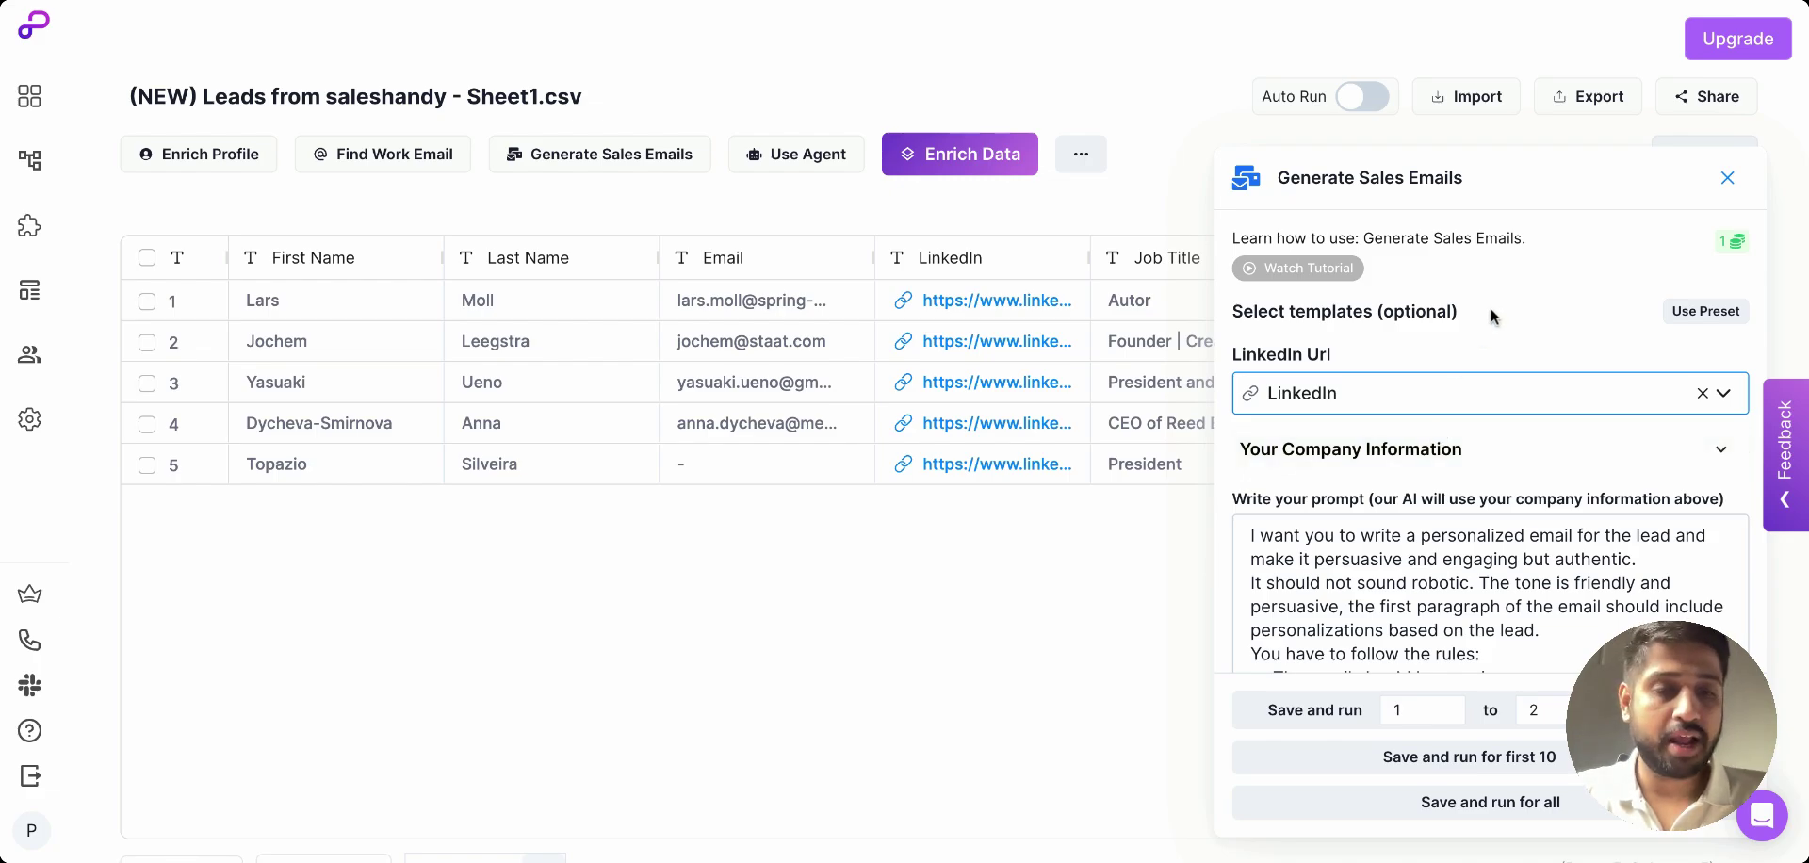
pyautogui.click(1519, 630)
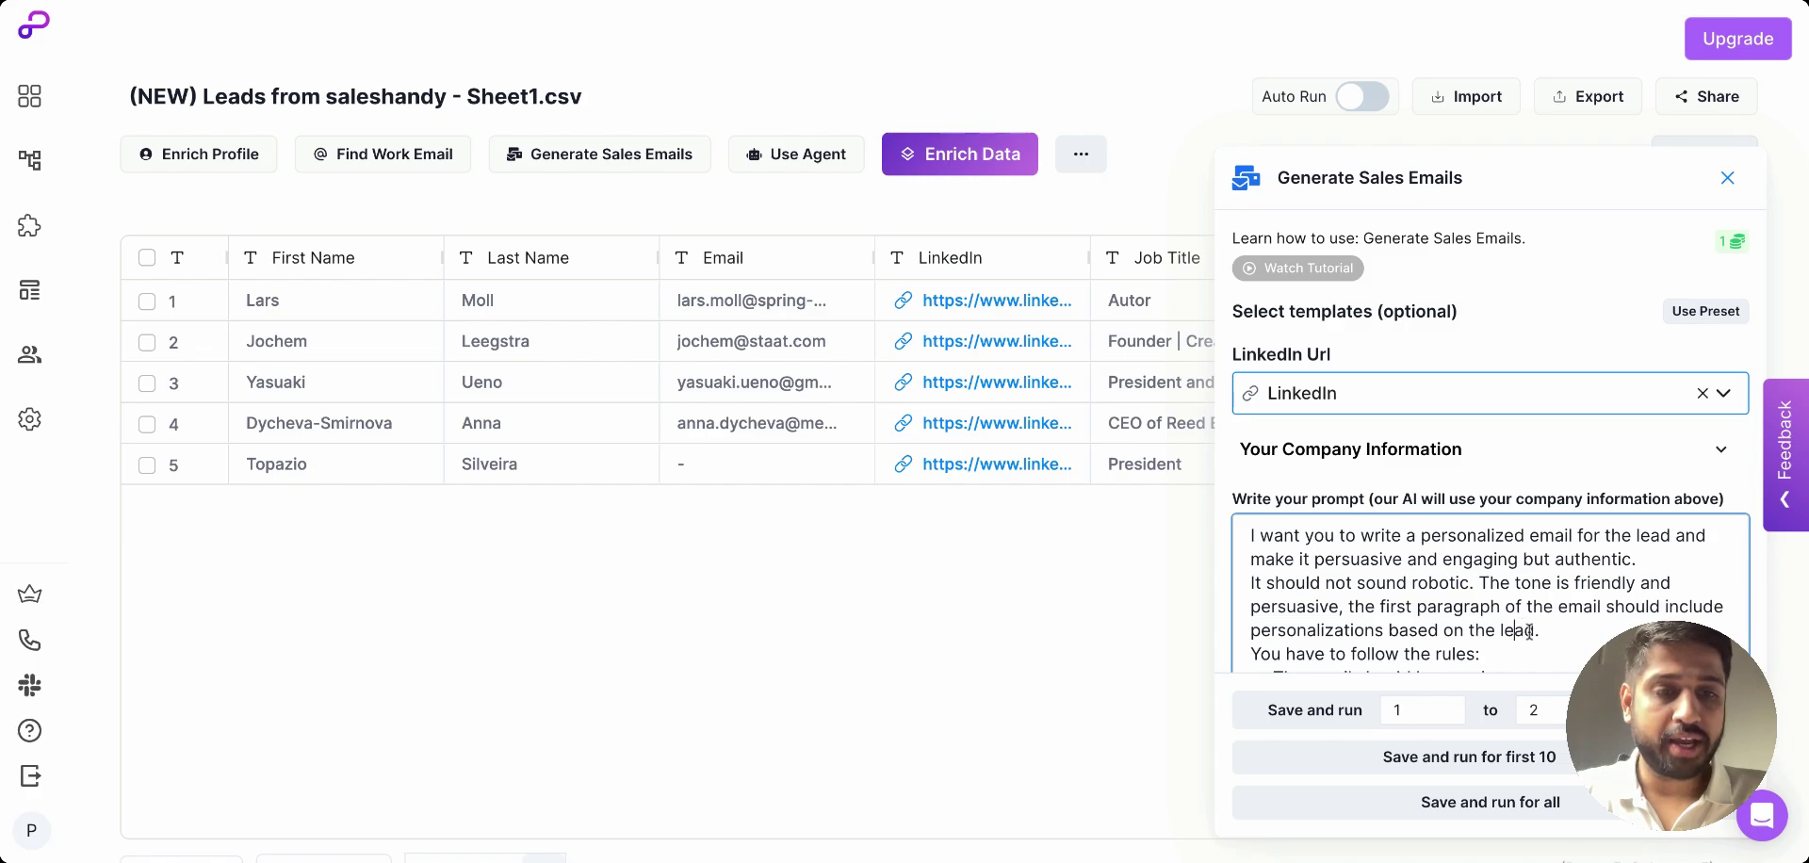
pyautogui.moveTo(1528, 631); pyautogui.dragTo(1365, 560)
pyautogui.click(1365, 560)
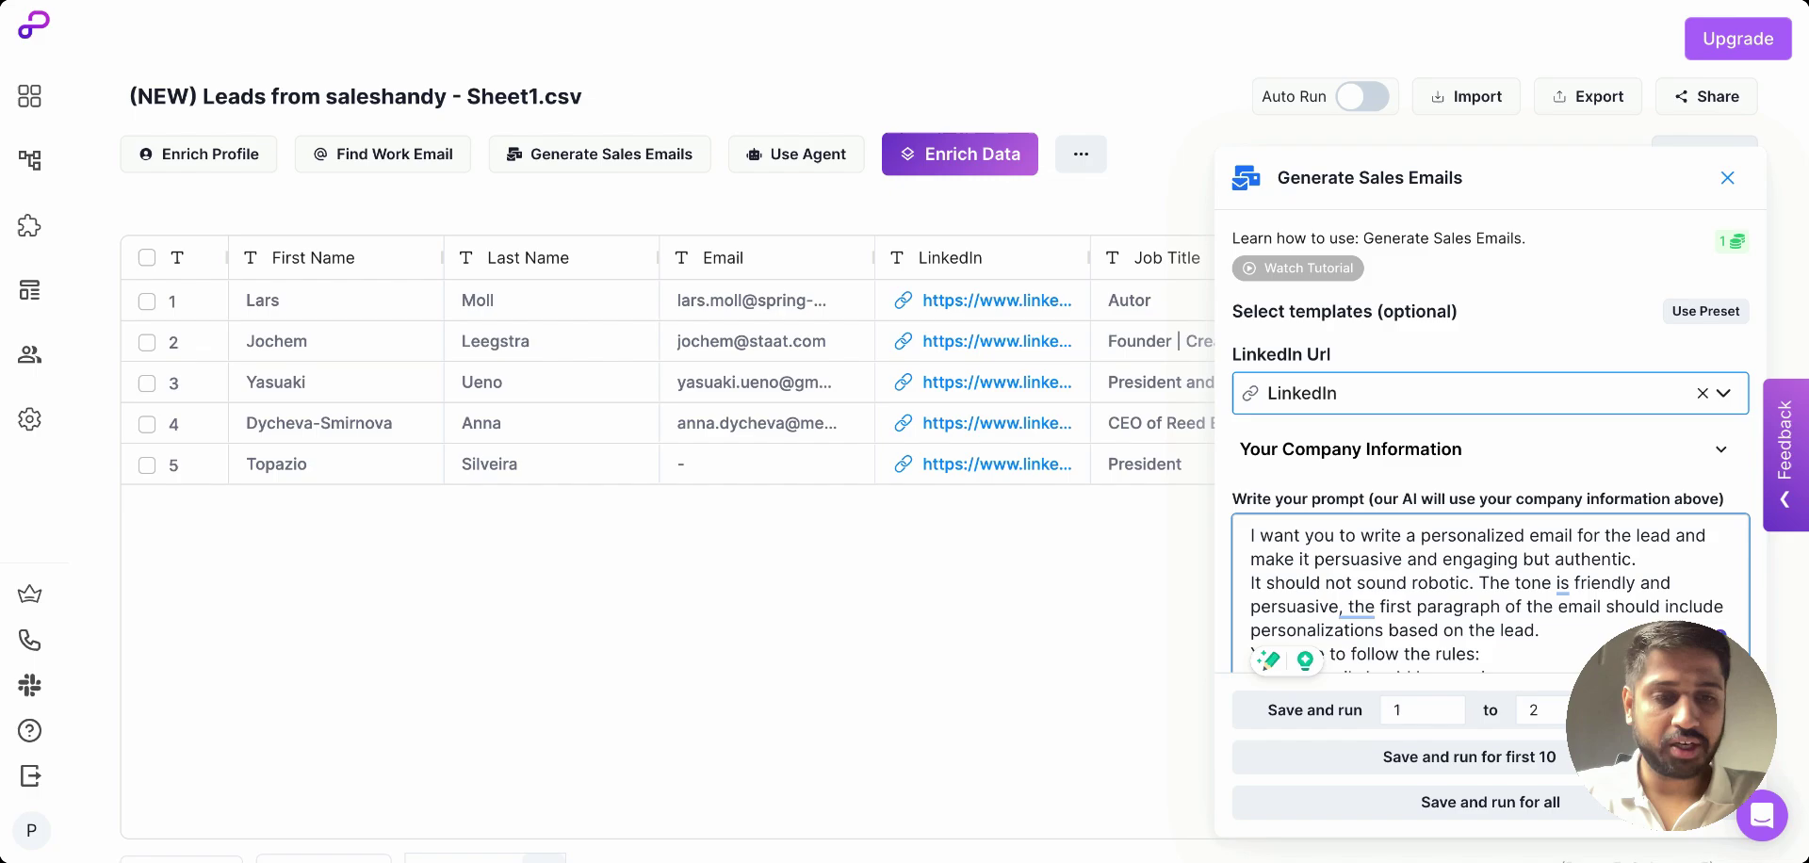
pyautogui.click(1419, 765)
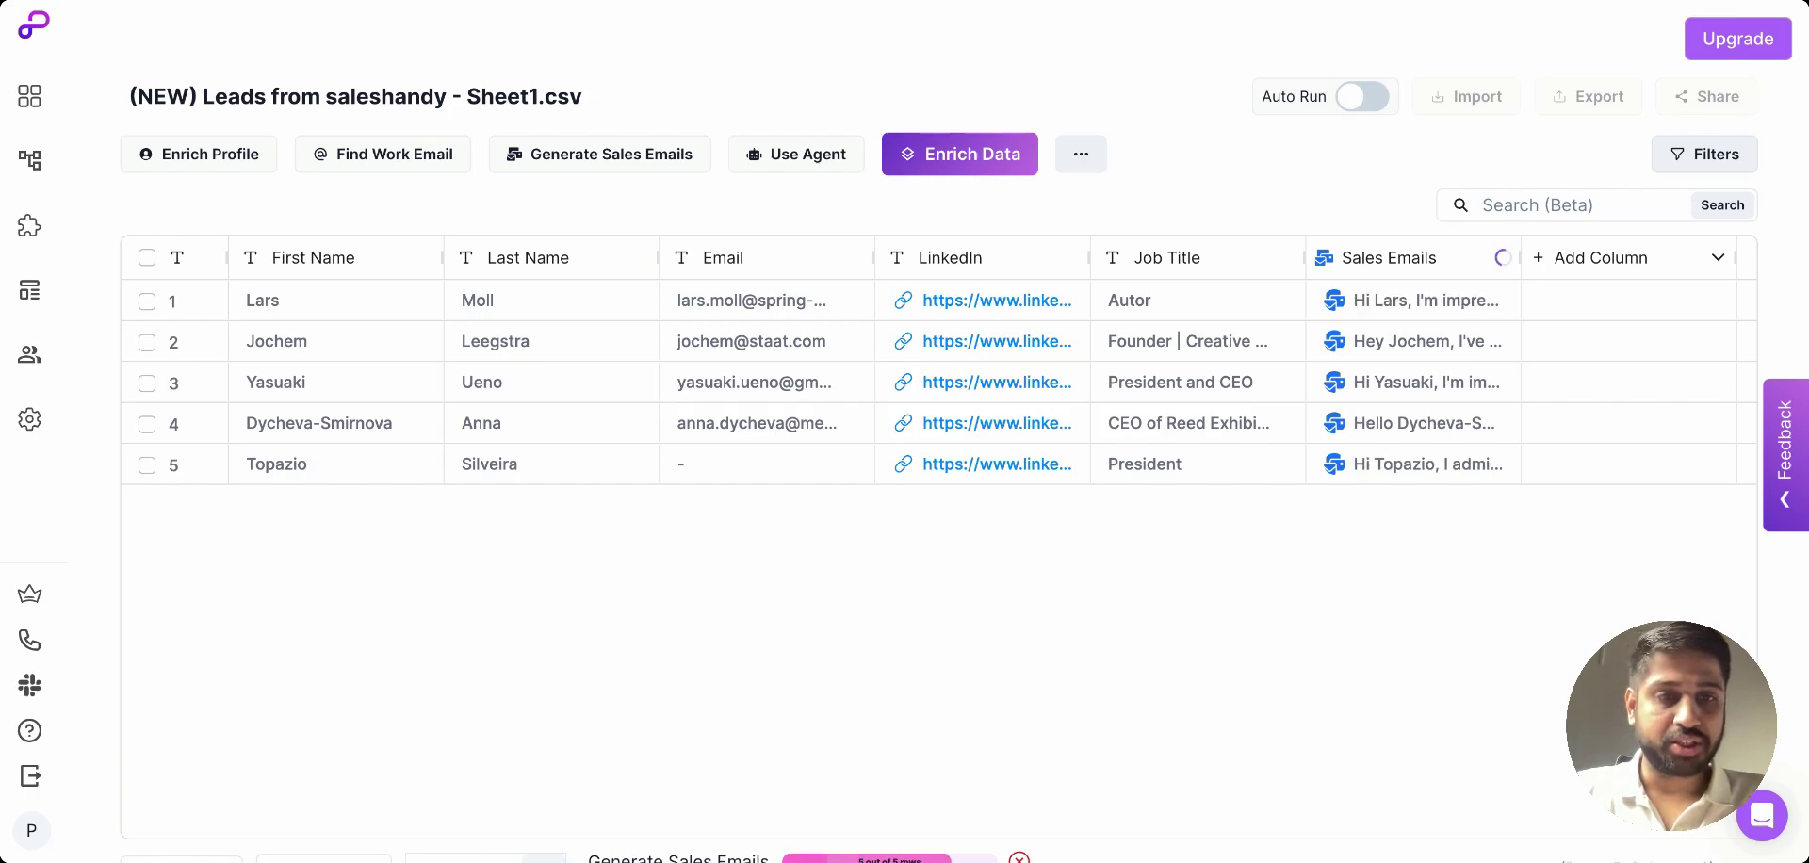
# Step: Read the generated sales emails in rows 2 and 3, closing each one after viewing
pyautogui.click(1467, 341)
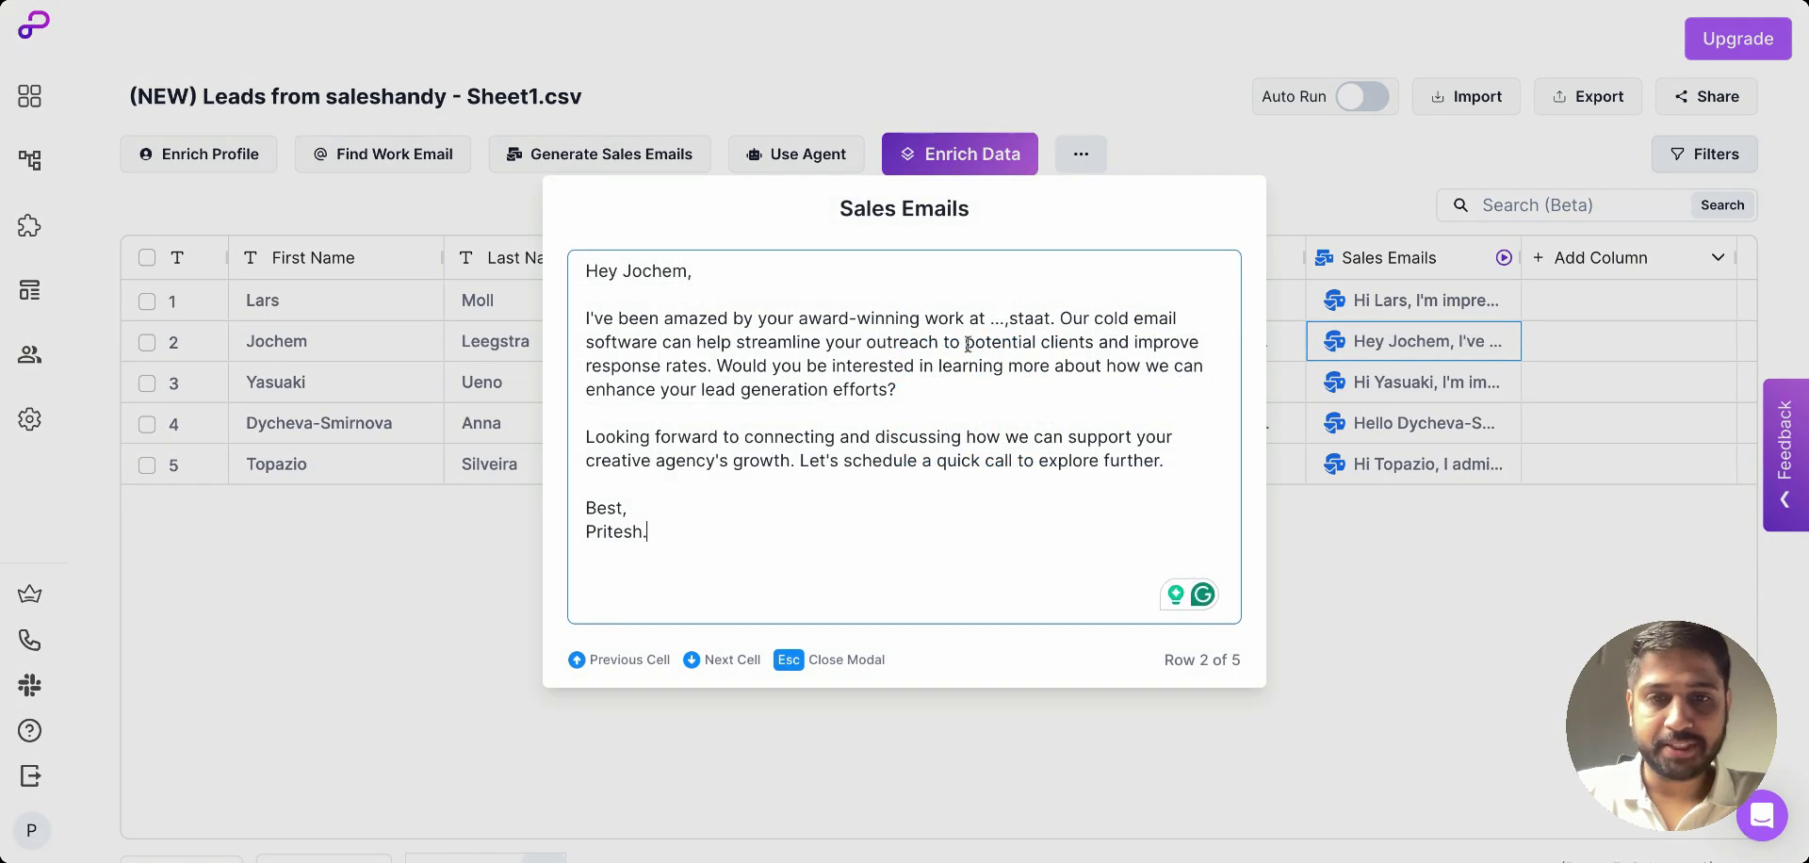
pyautogui.click(1345, 559)
pyautogui.click(1467, 383)
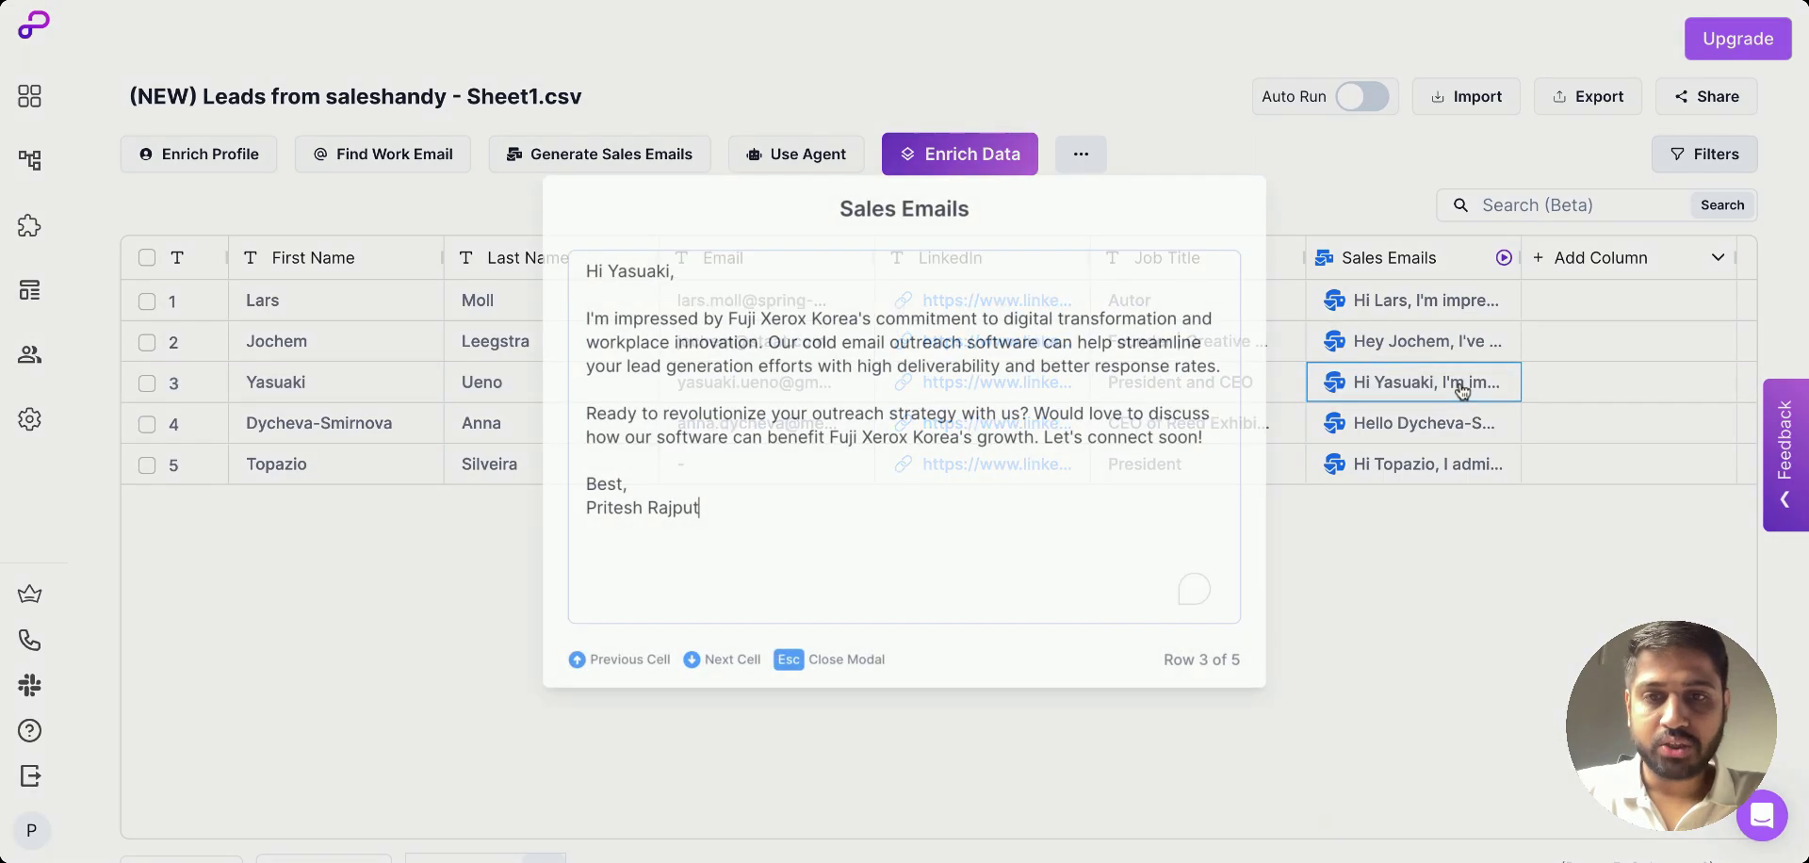
pyautogui.click(1382, 575)
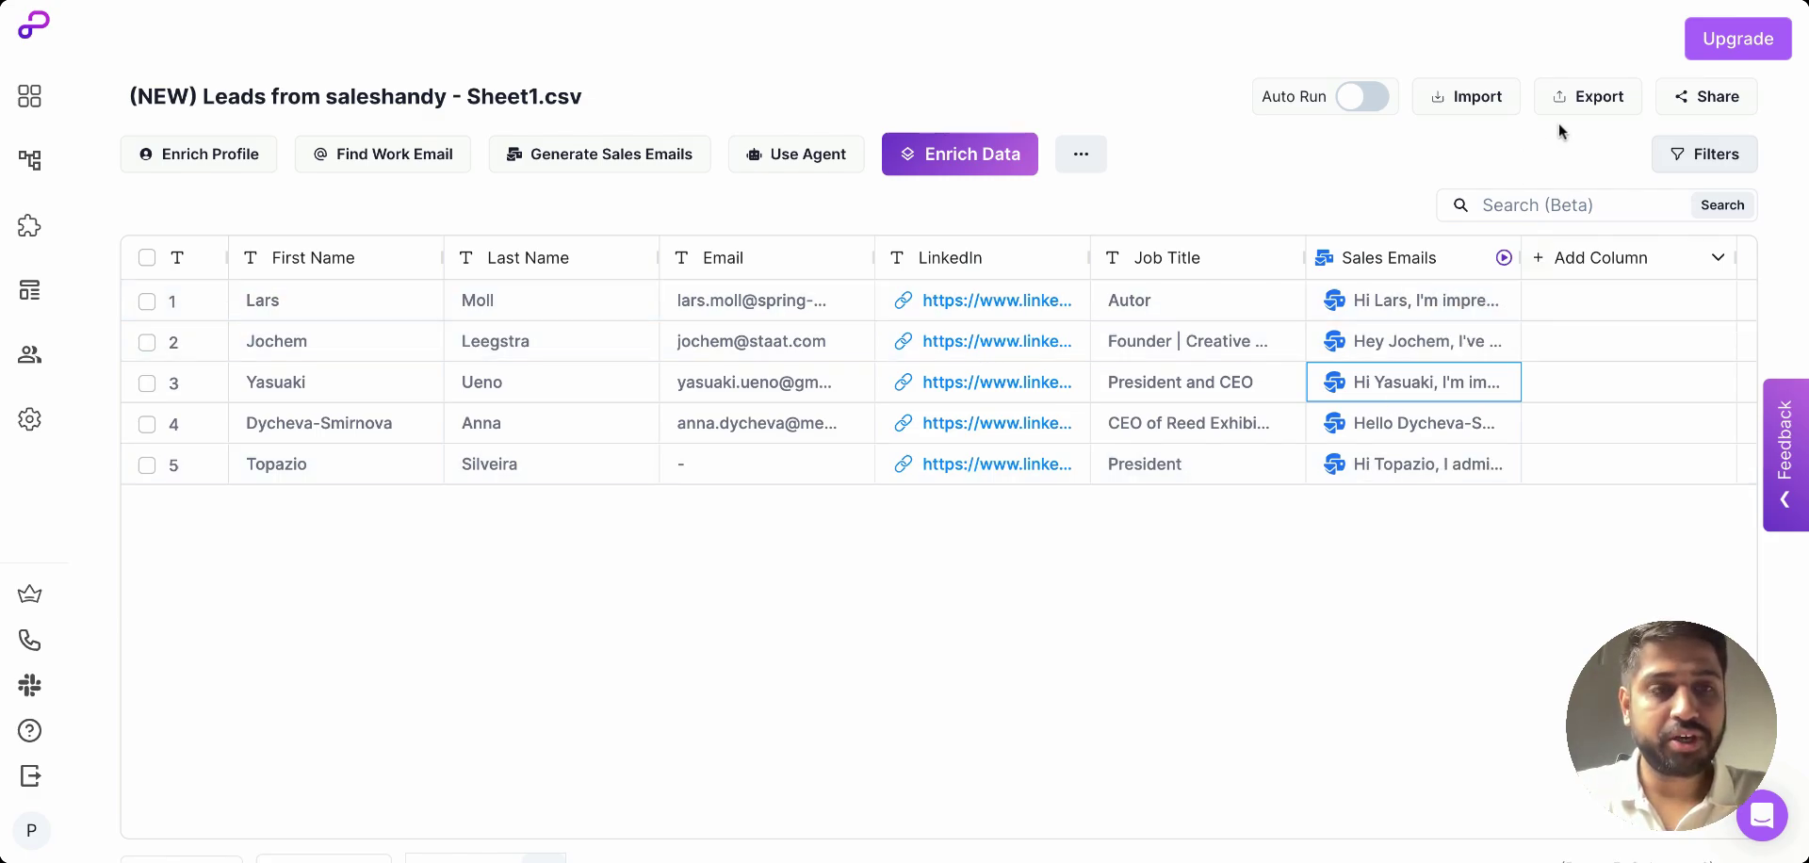
# Step: Export the leads table with its Sales Emails column
pyautogui.click(1589, 102)
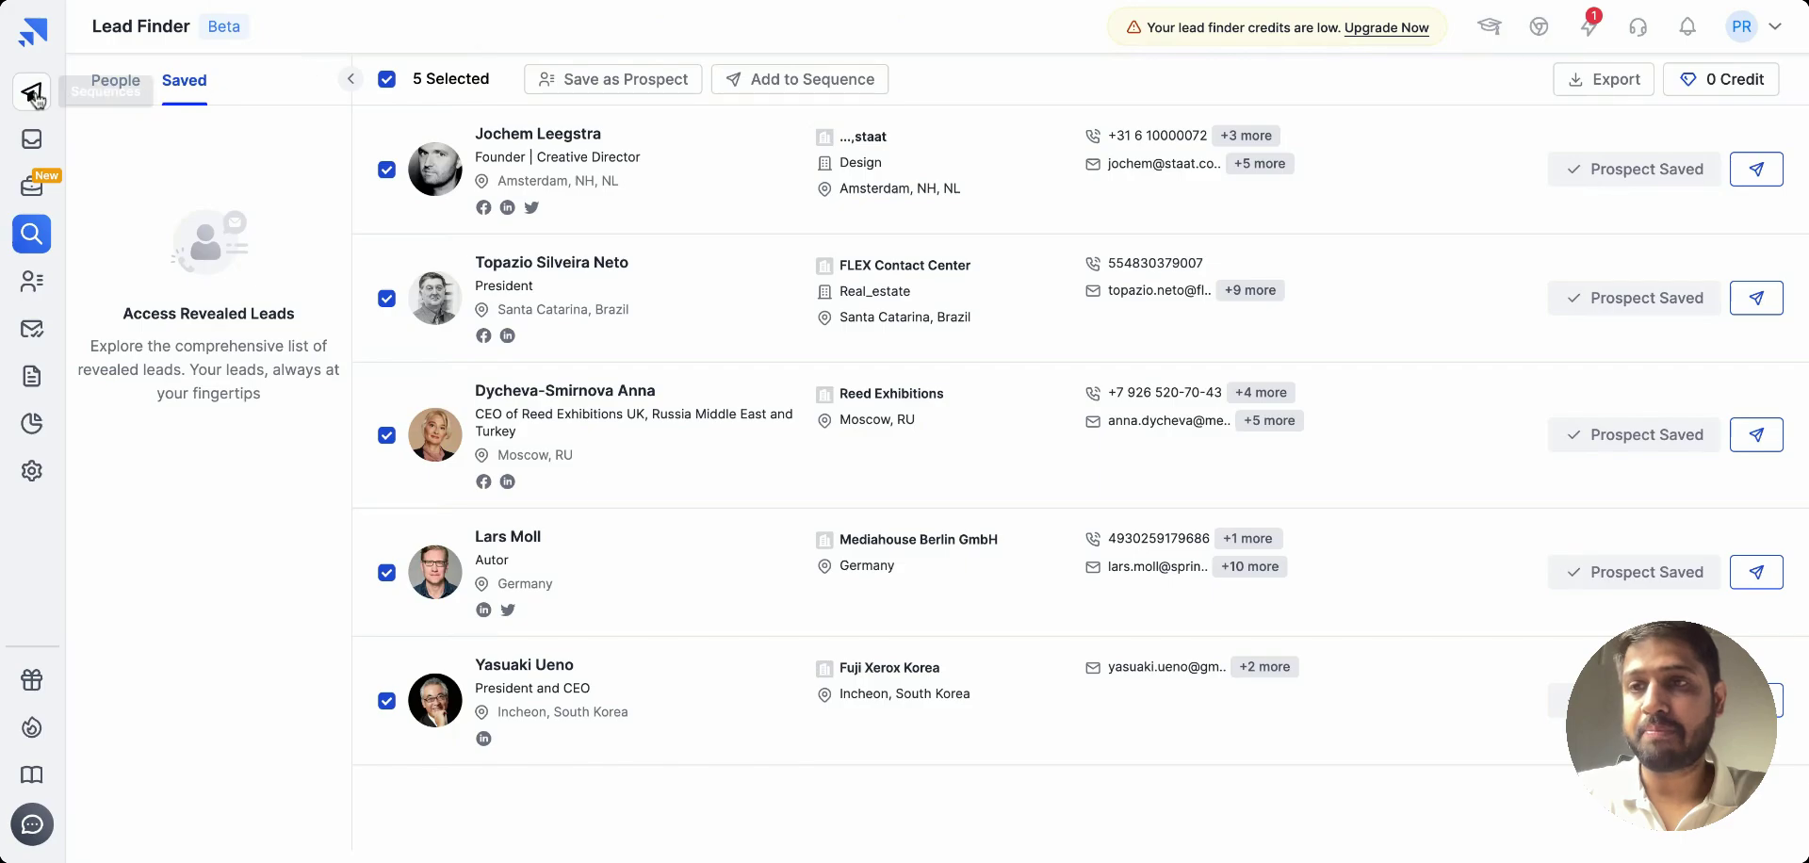
# Step: Switch to Saleshandy and create a new sequence with a first email step whose subject is "So nice to meet you, {{First Name}}"
pyautogui.click(33, 95)
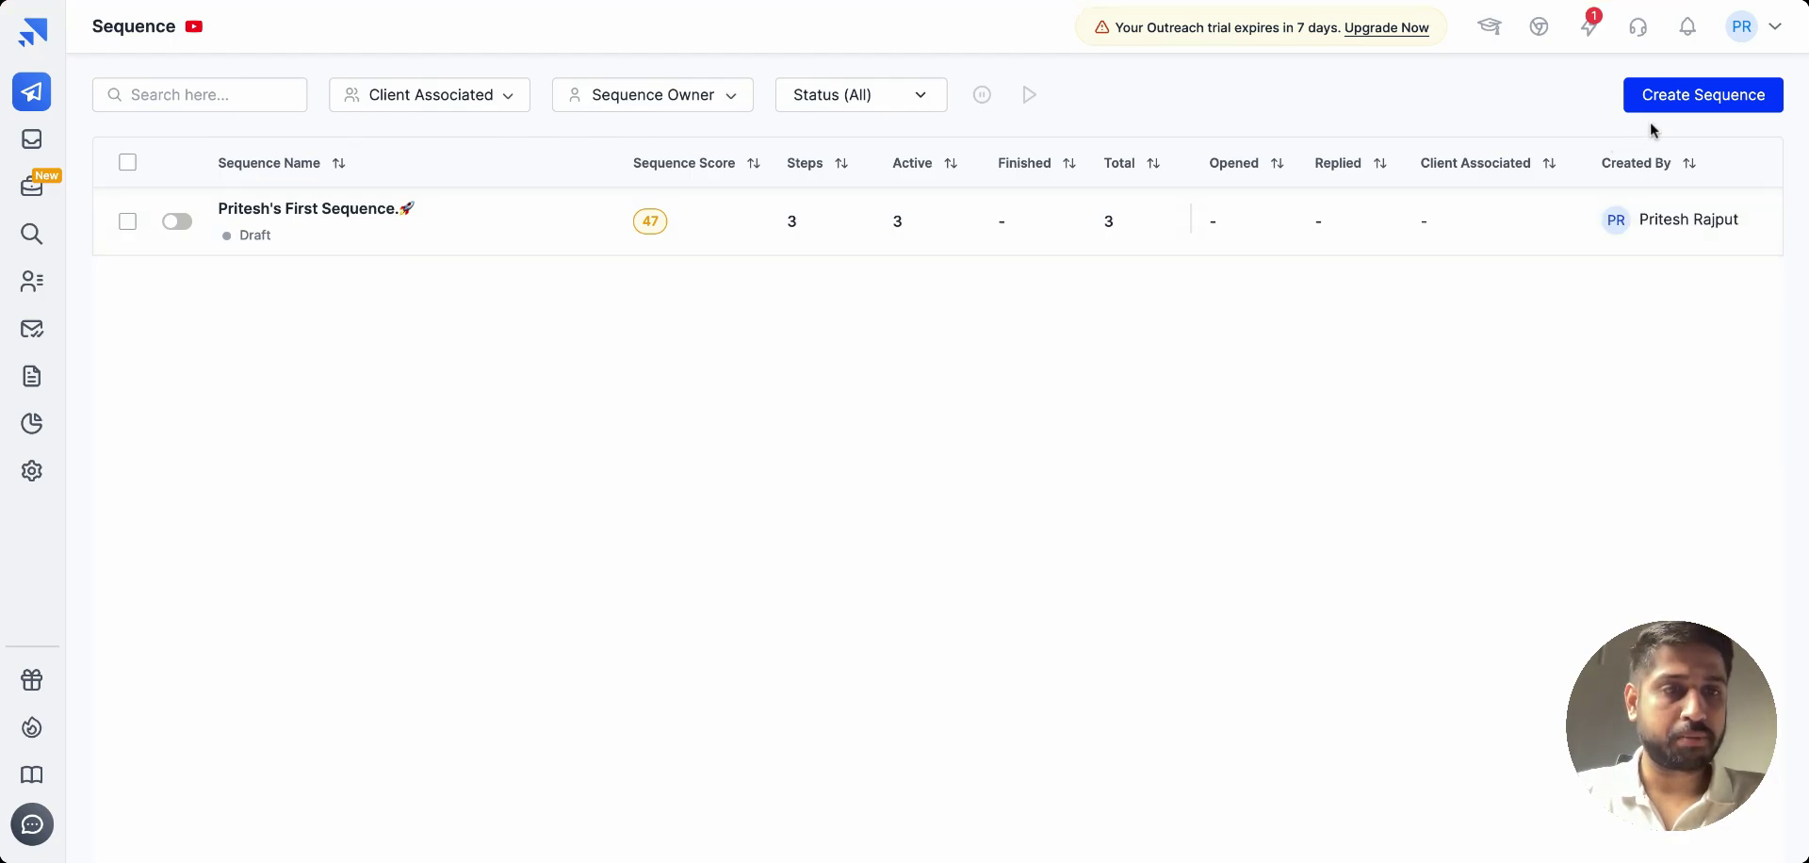
pyautogui.click(1694, 106)
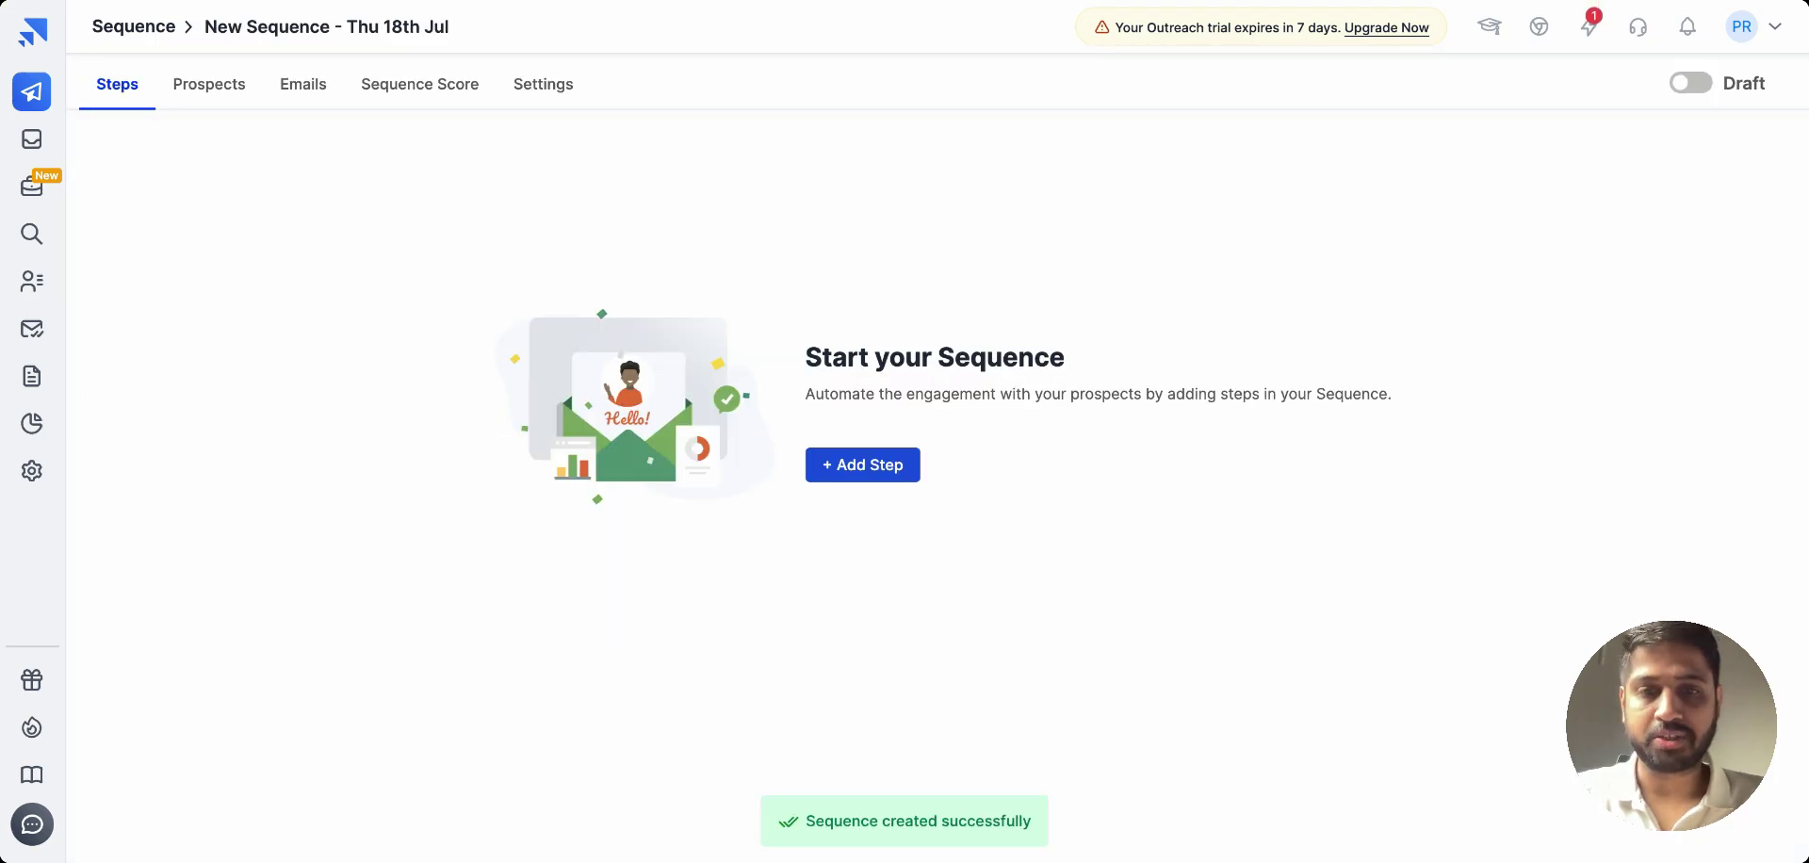
pyautogui.click(884, 471)
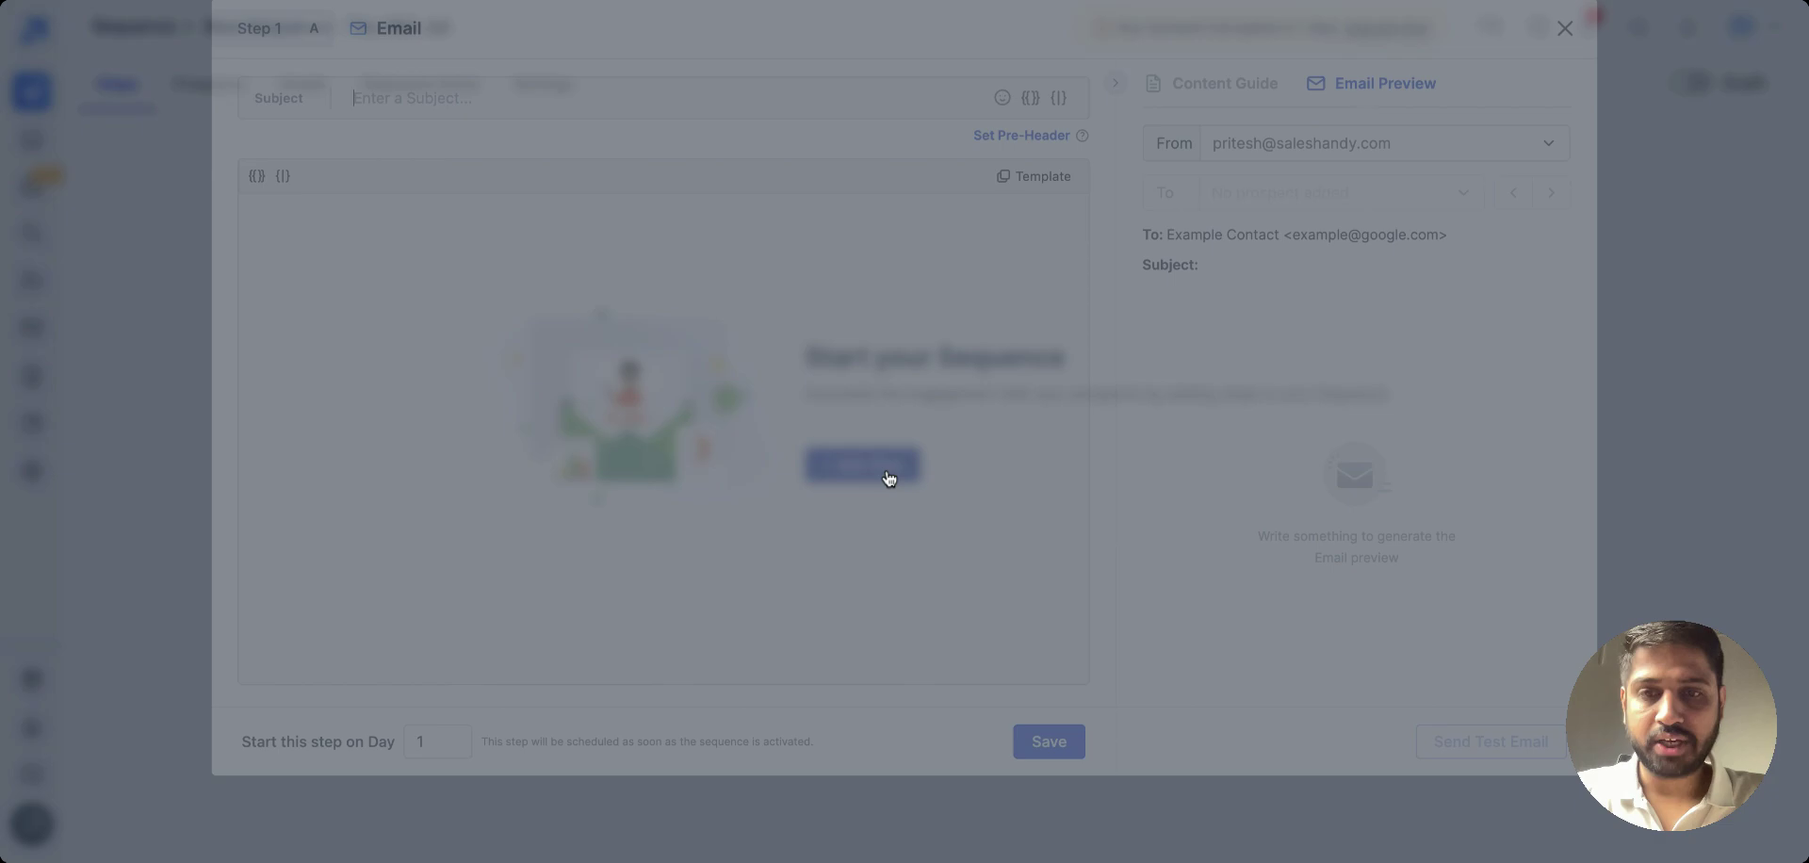
pyautogui.write('So nice to meet you, {{First Name}}')
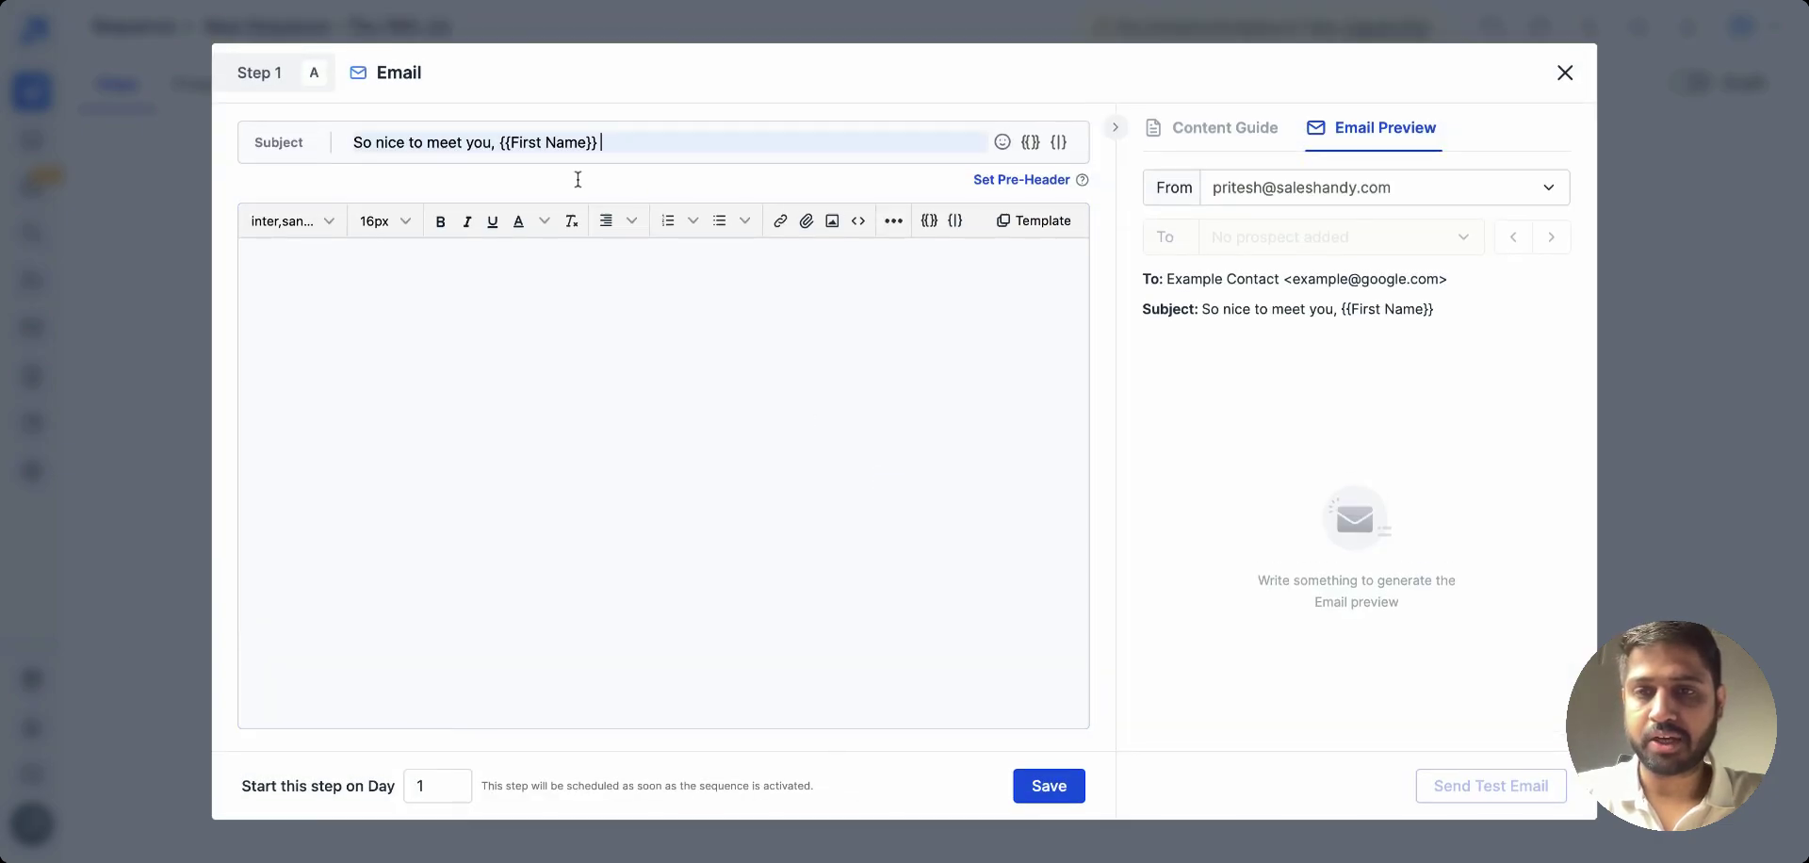
# Step: Insert the {{Sales Emails}} merge tag as the email body and save the step
pyautogui.click(630, 302)
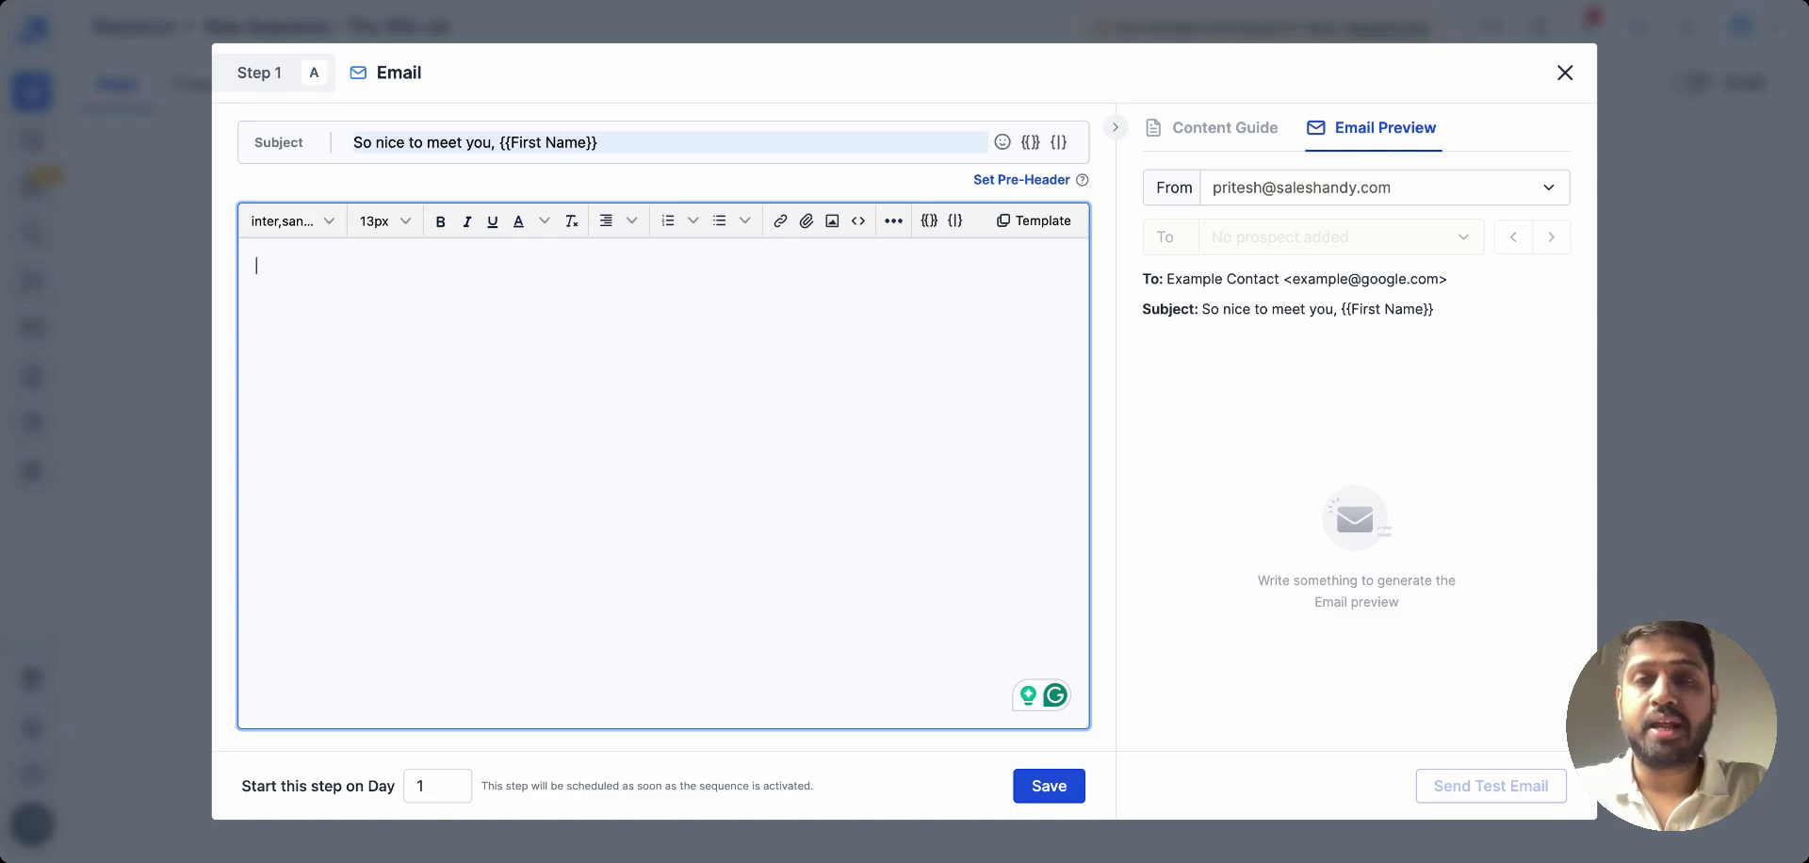
pyautogui.click(774, 0)
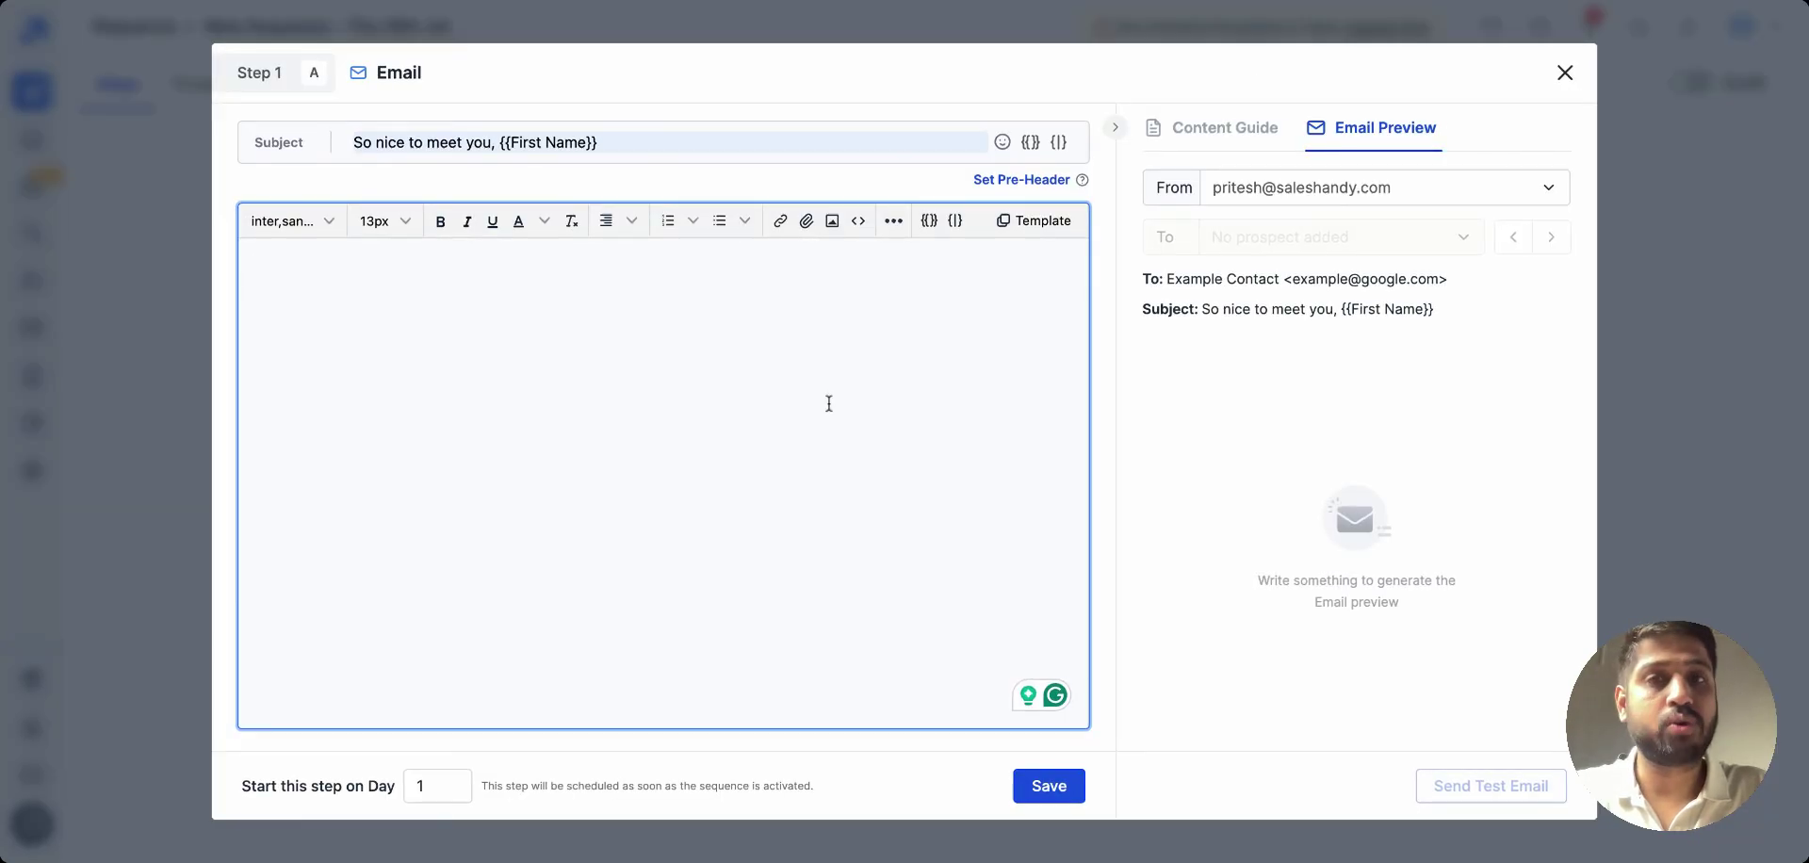
pyautogui.click(929, 221)
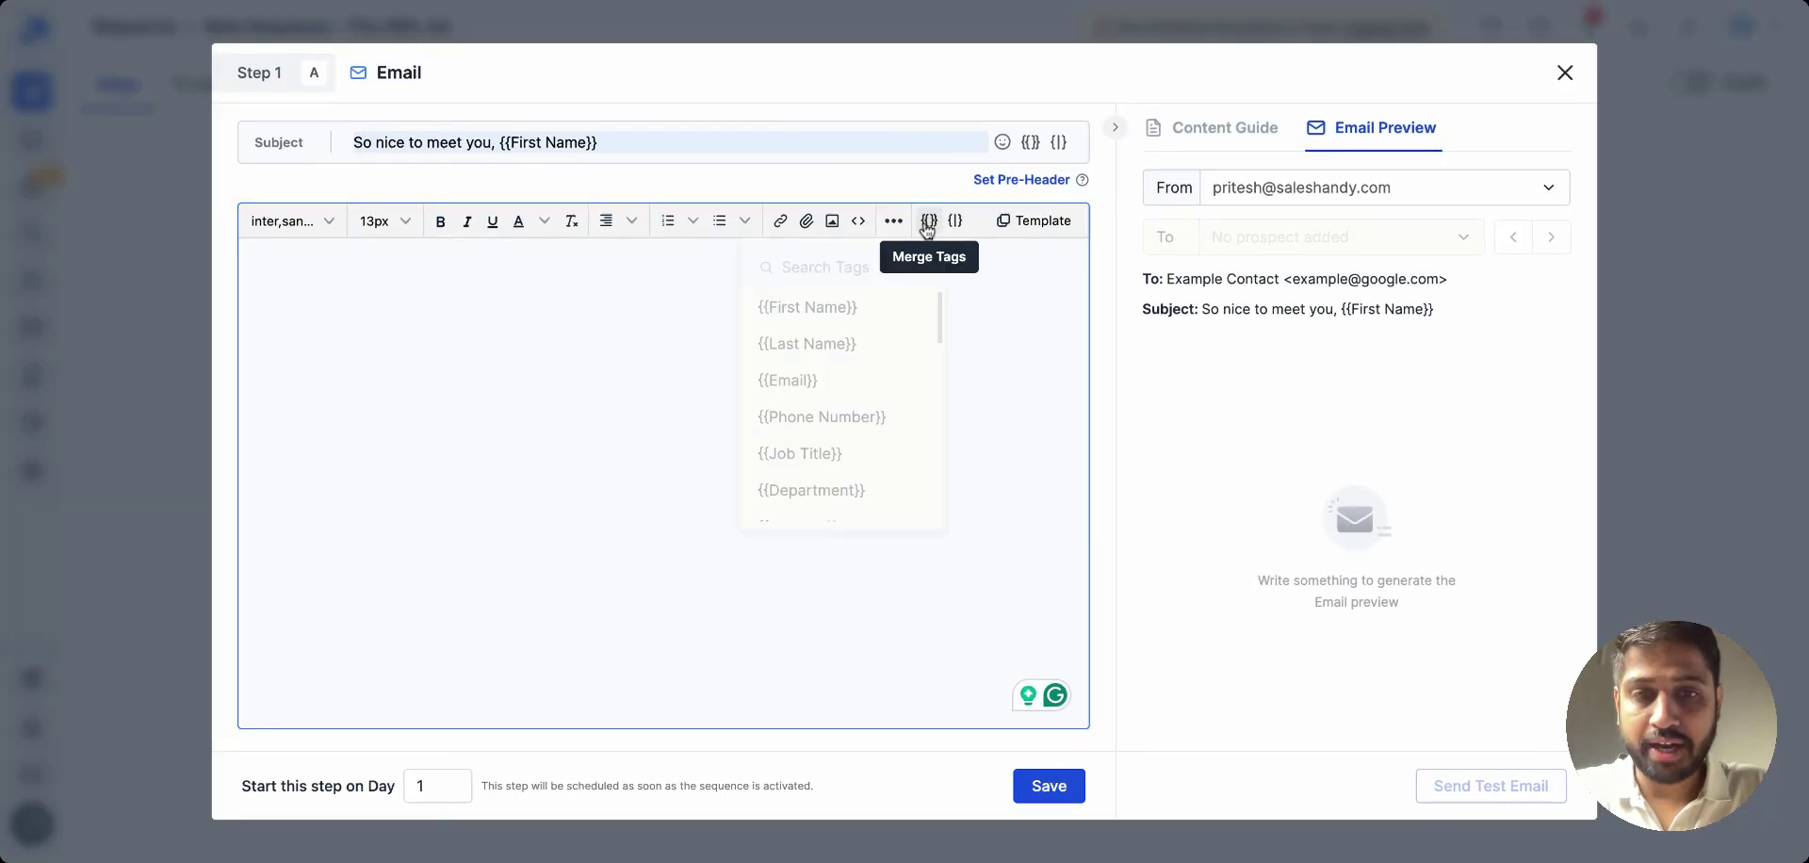
pyautogui.scroll(-5, 818, 417)
pyautogui.click(810, 503)
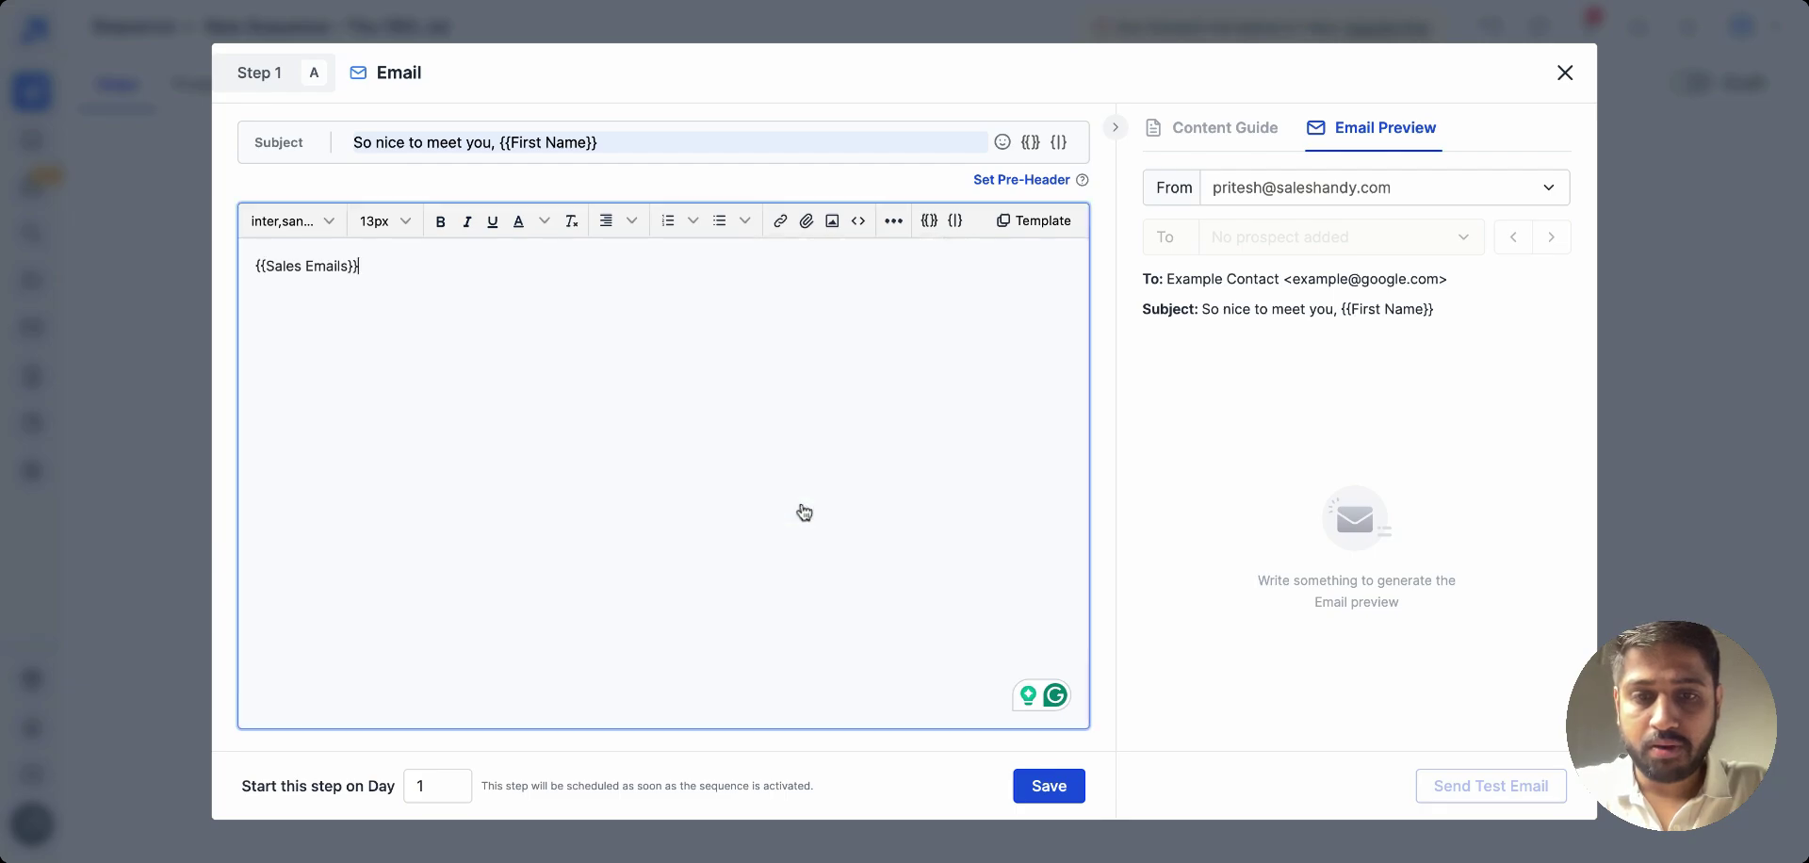
pyautogui.click(1060, 797)
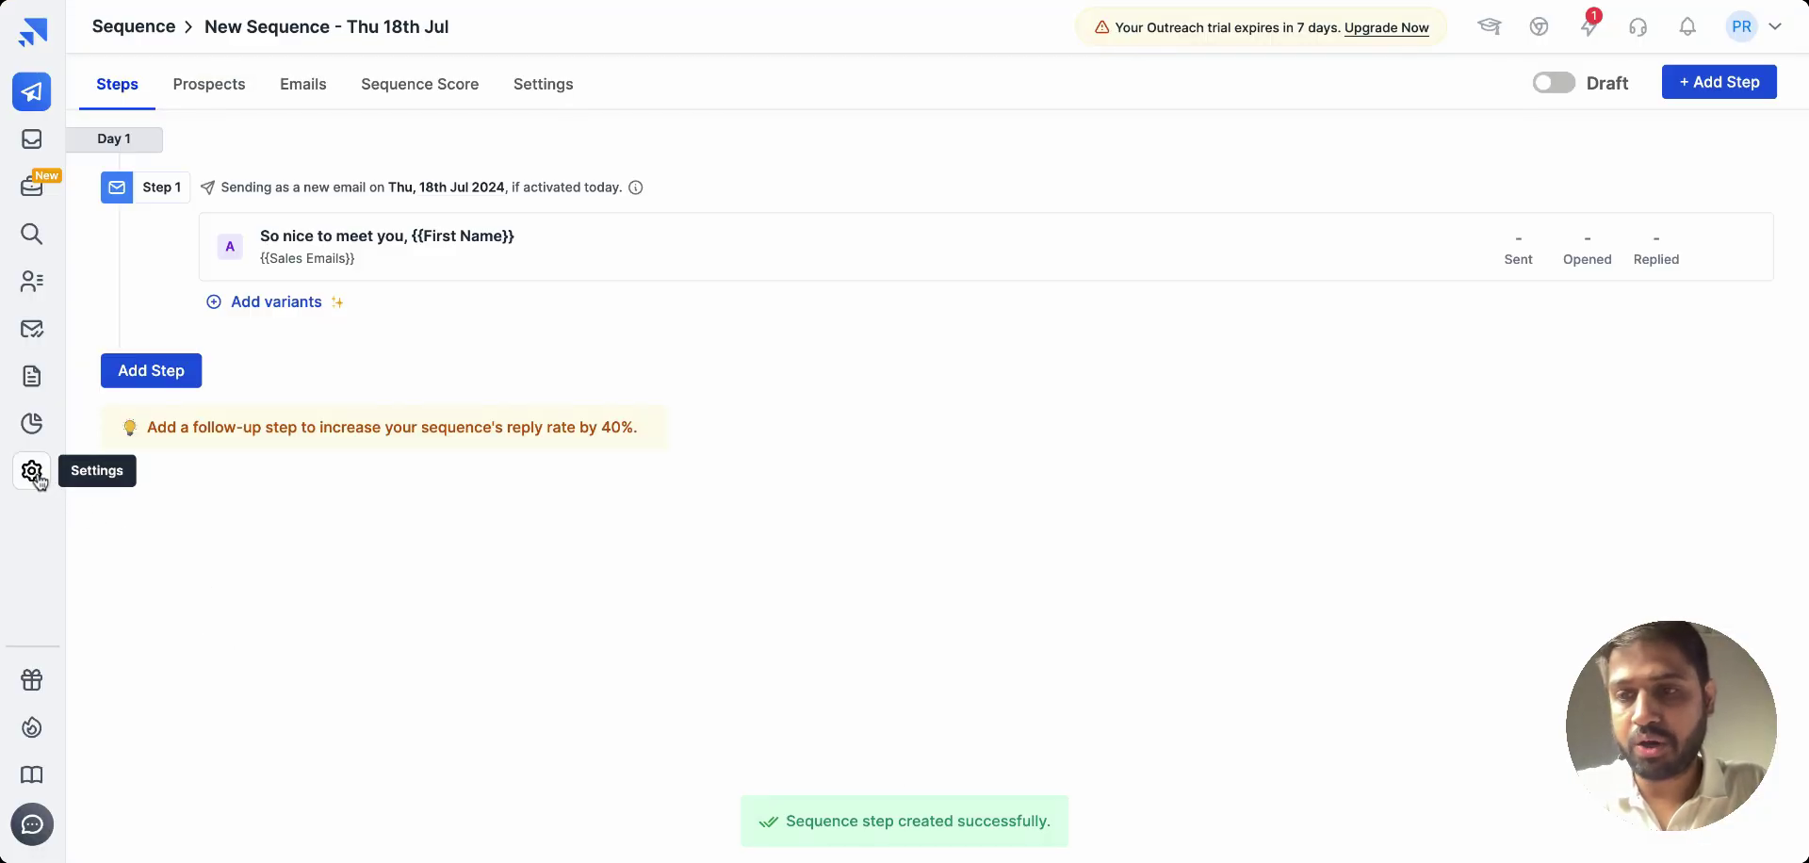
# Step: Check the custom prospect fields in the company settings and return to the new sequence
pyautogui.click(32, 471)
pyautogui.click(160, 408)
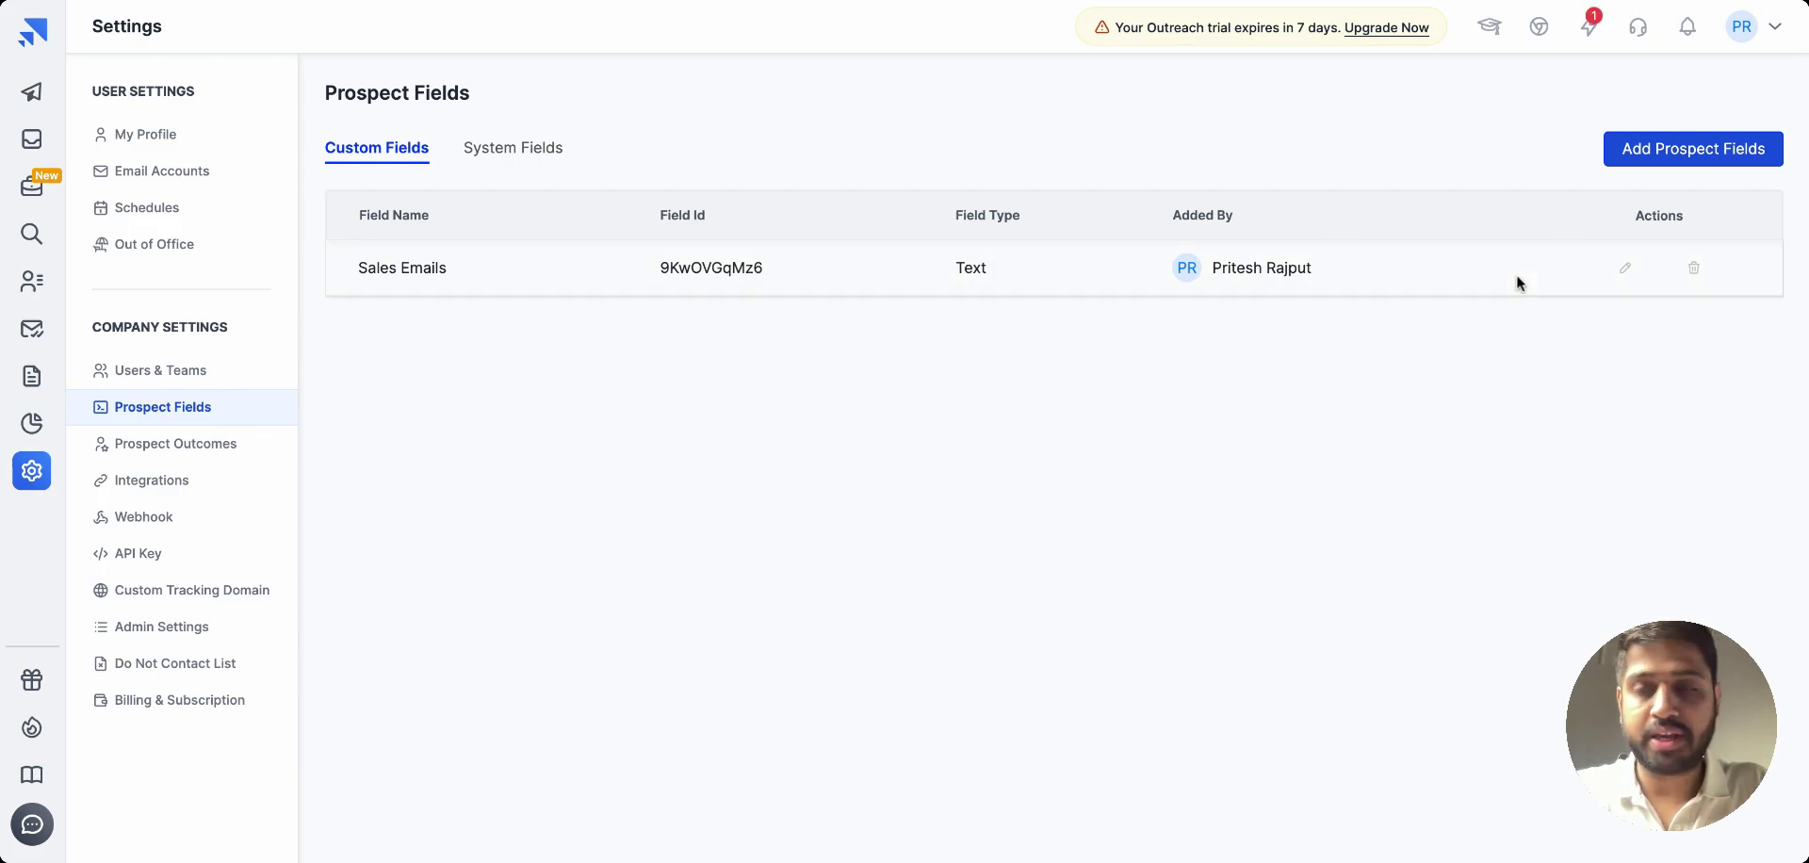
pyautogui.click(25, 91)
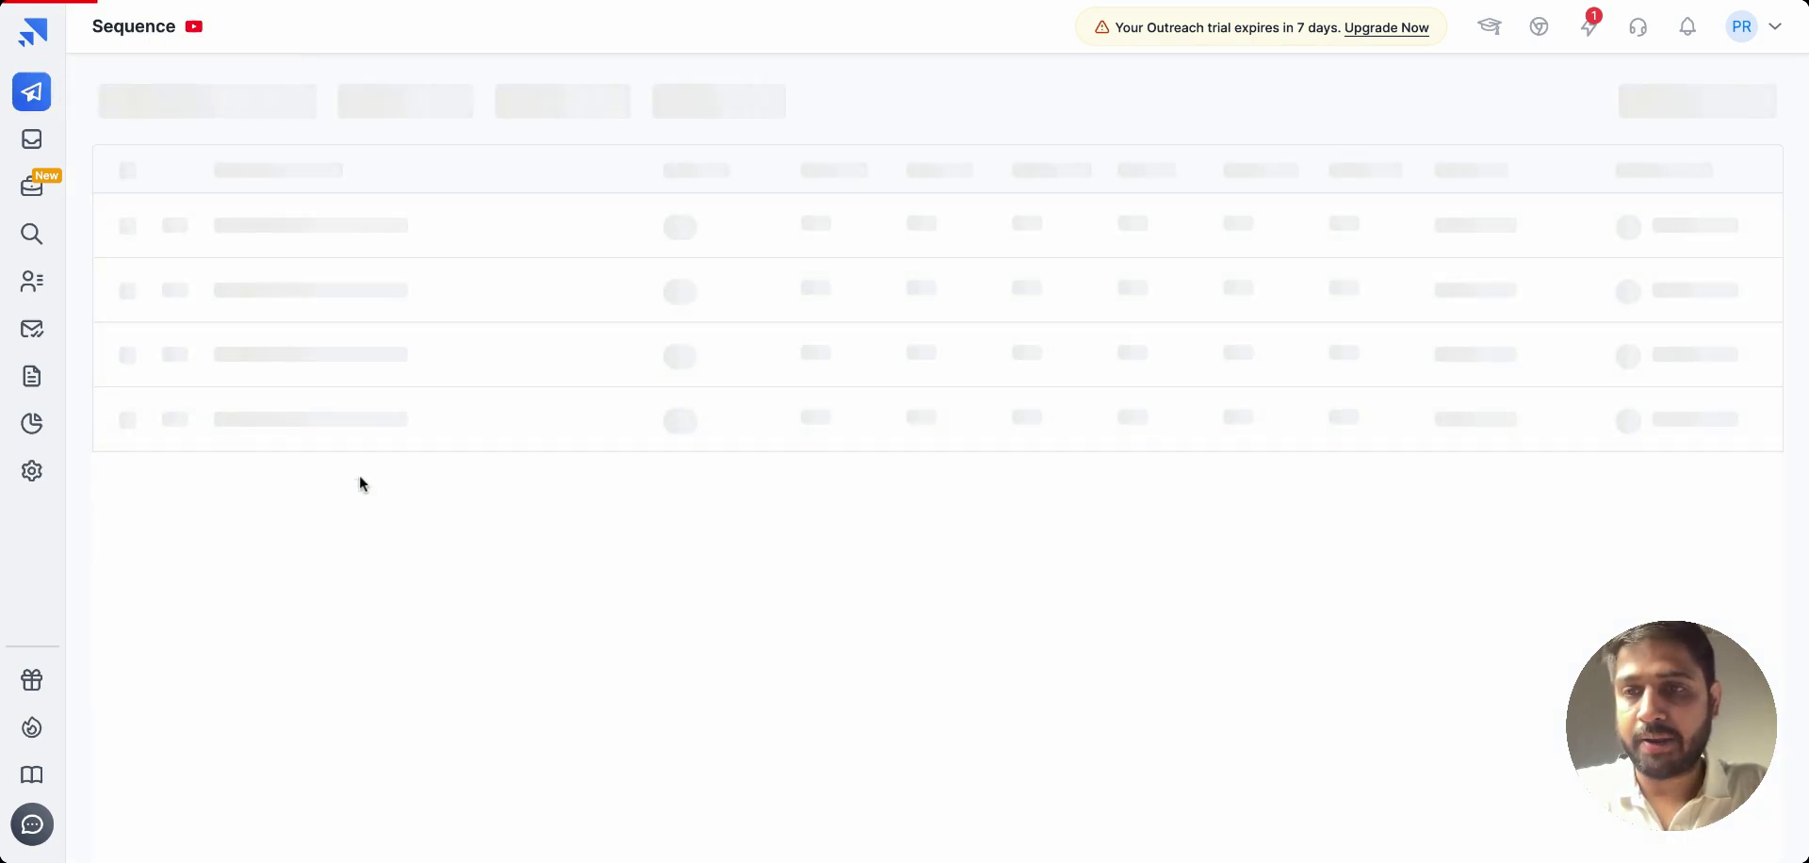
pyautogui.click(338, 212)
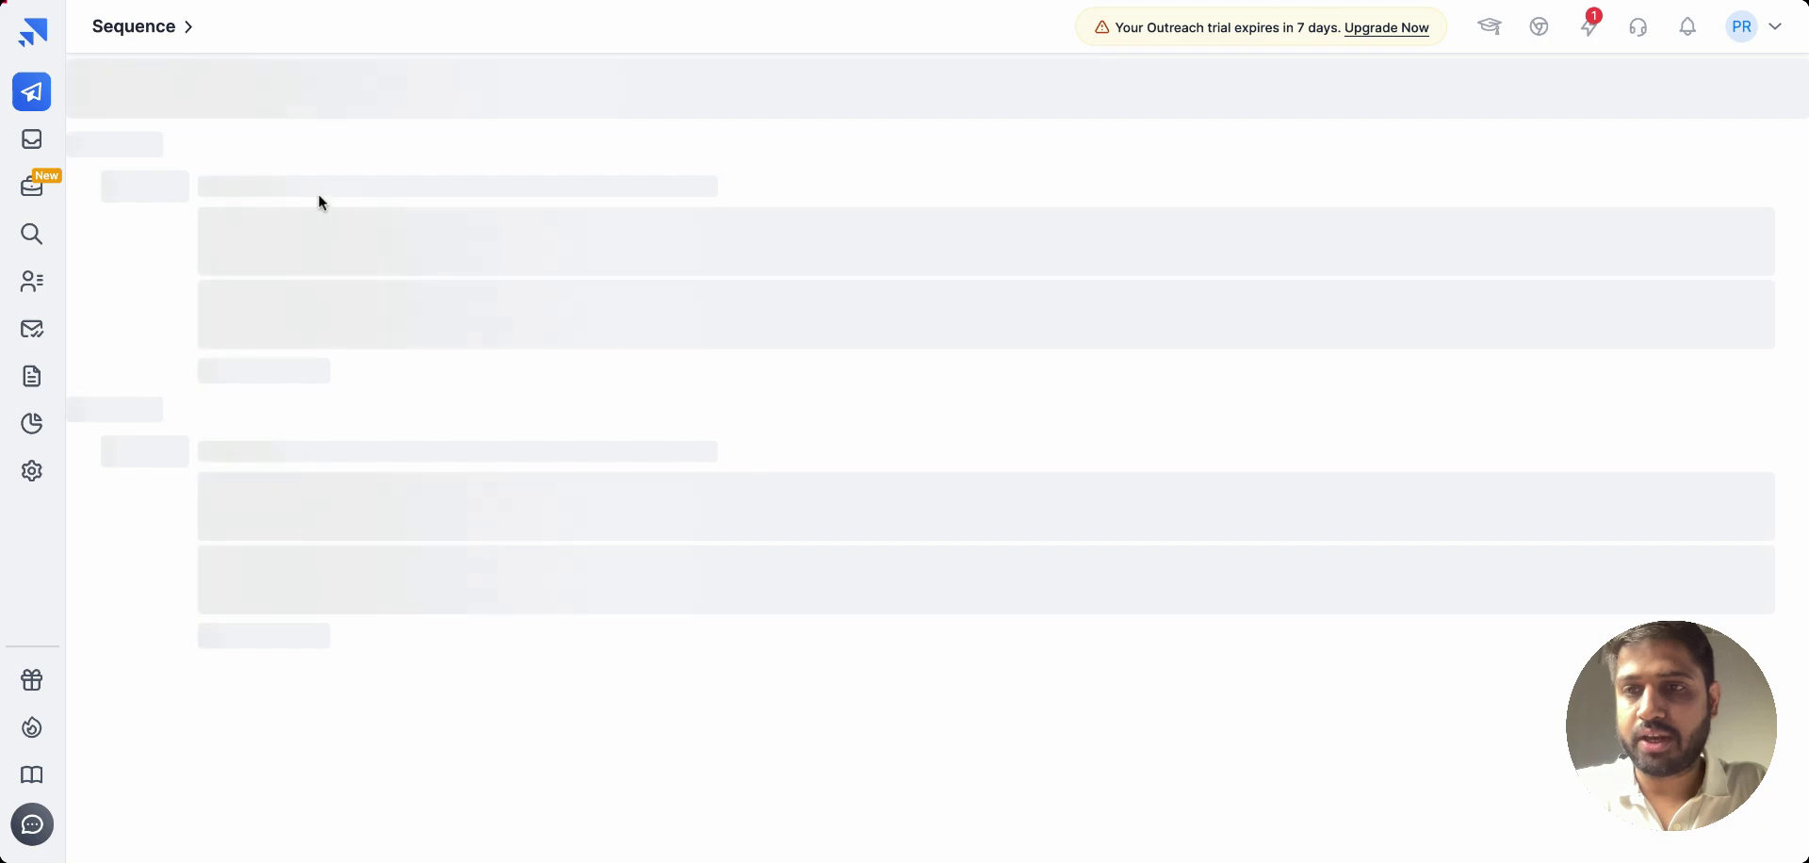
# Step: Rename the sequence as "Persana to Saleshandy"
pyautogui.click(280, 25)
pyautogui.write('Persana to sa')
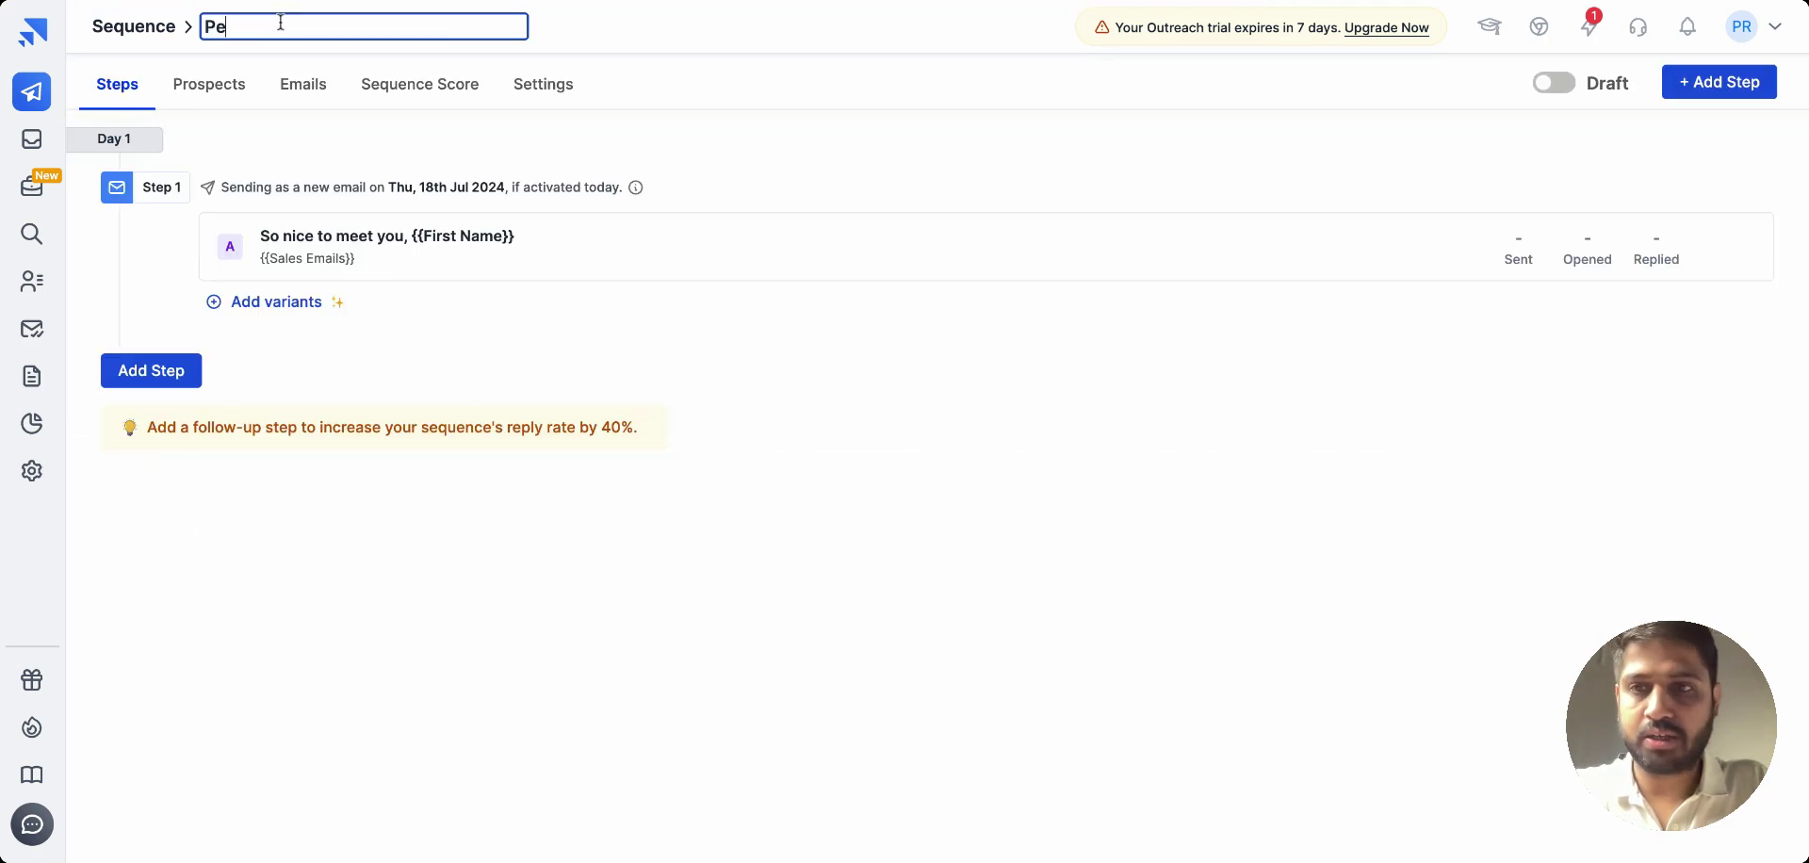
pyautogui.press('BackSpace')
pyautogui.press('BackSpace')
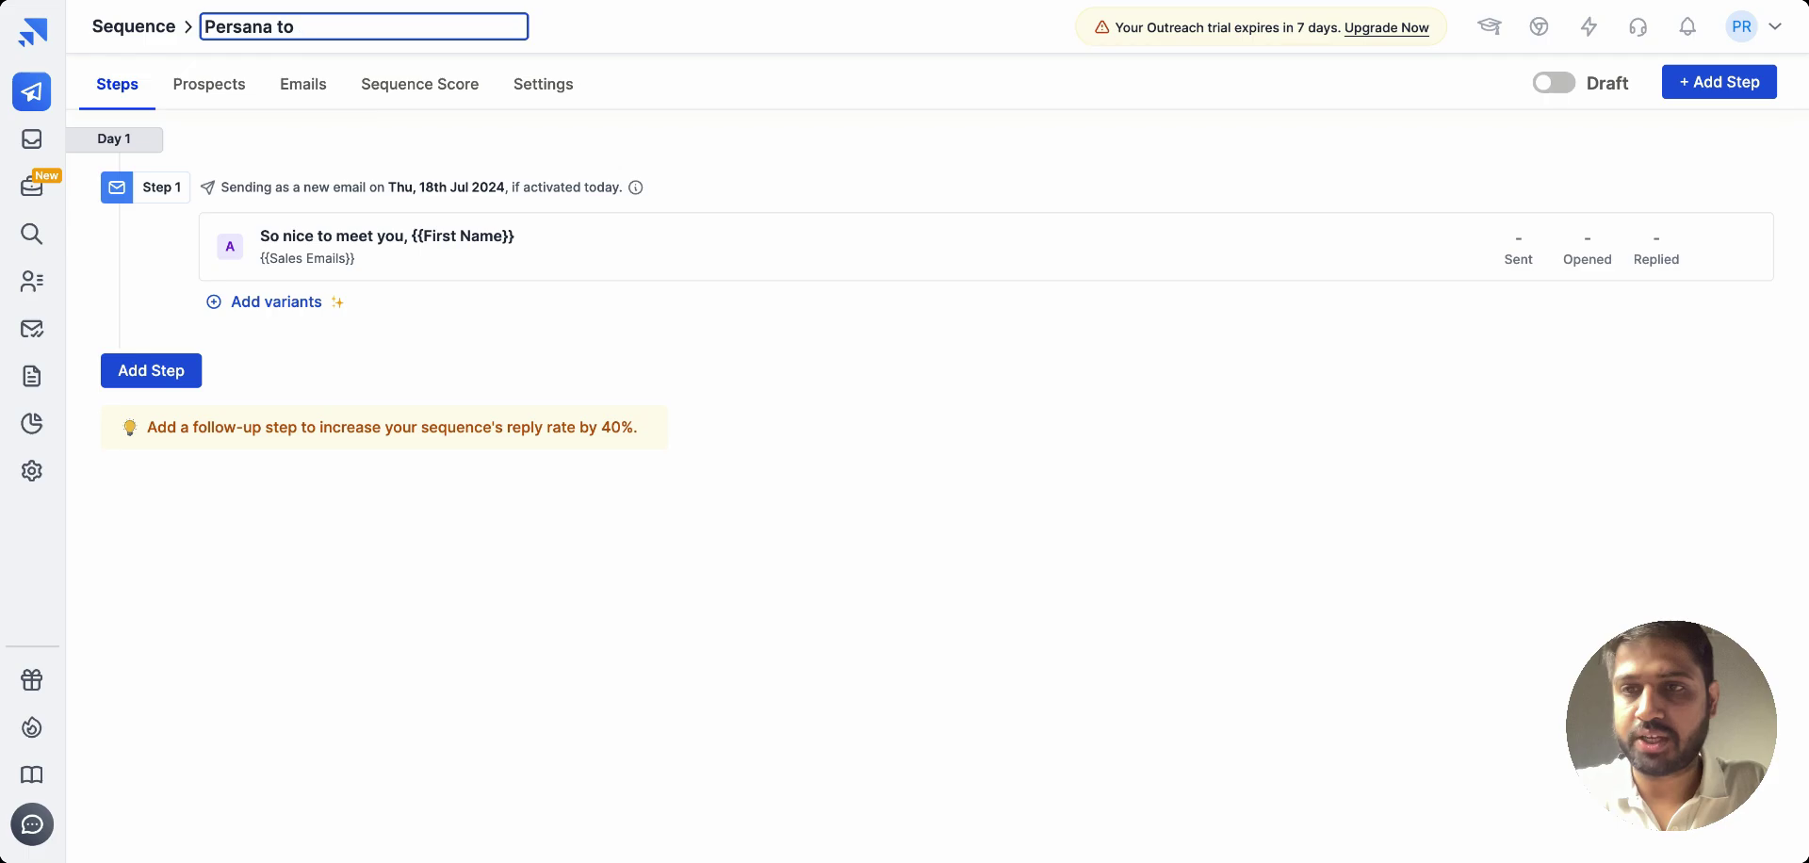
pyautogui.write('Saleshandy')
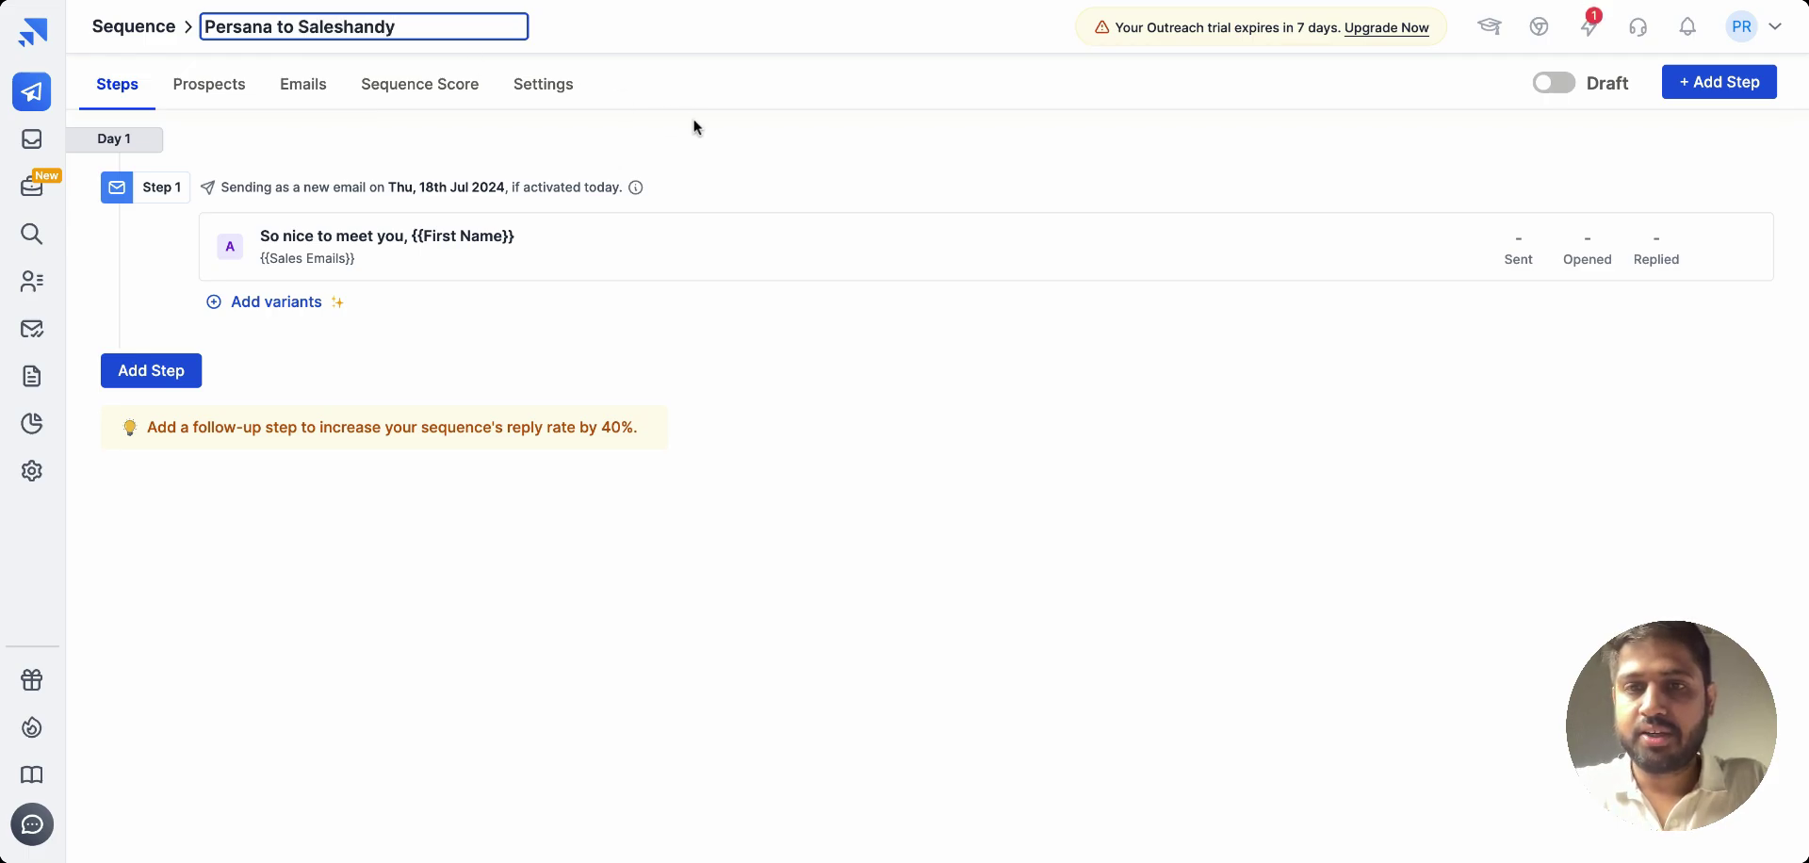
pyautogui.click(561, 251)
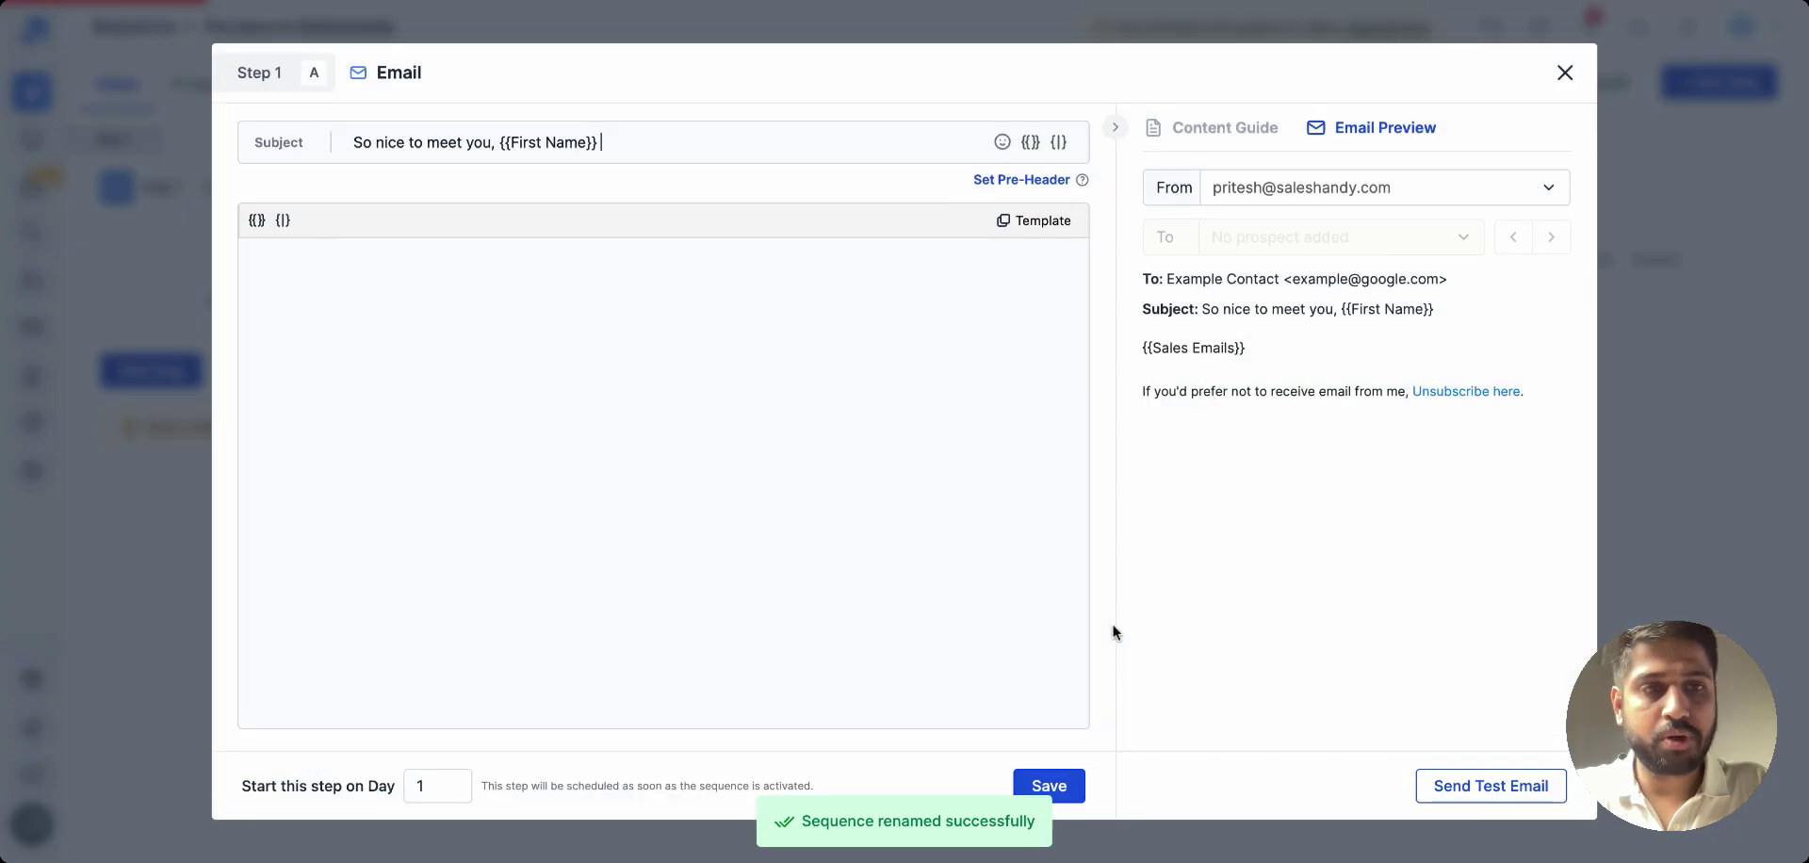
pyautogui.click(1561, 73)
# Step: Upload the CSV file "(NEW) Leads from saleshandy - Sheet1.csv" as the sequence's prospect import and continue to field mapping
pyautogui.click(218, 95)
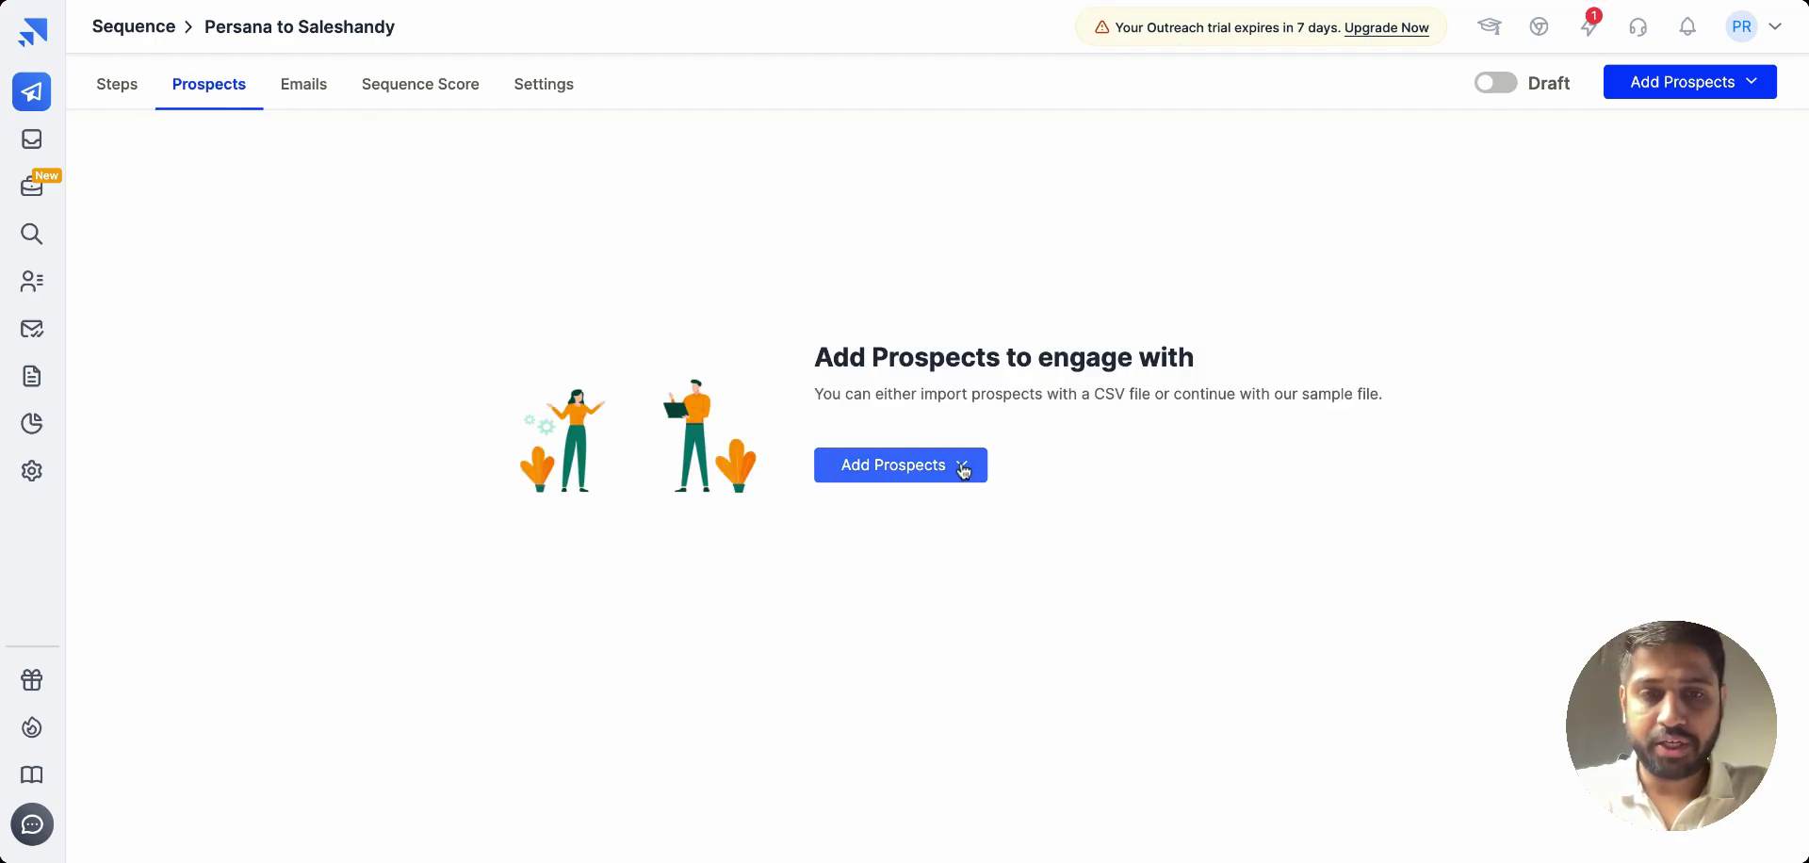
pyautogui.click(958, 464)
pyautogui.click(952, 513)
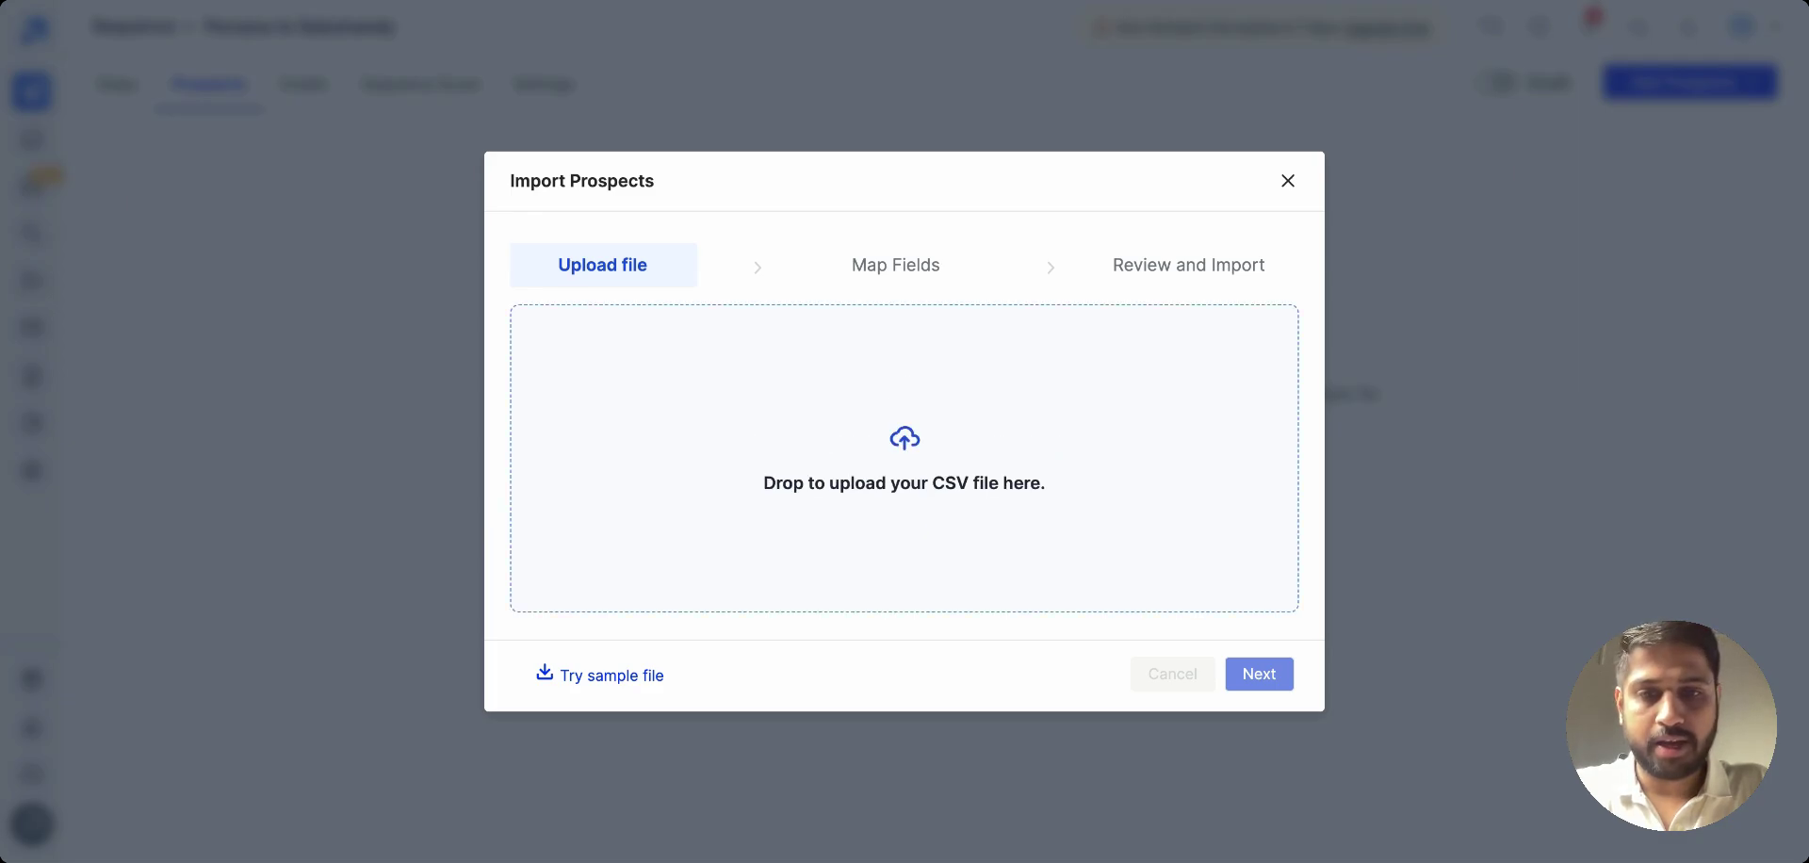
pyautogui.moveTo(905, 453); pyautogui.dragTo(1026, 411)
pyautogui.click(1278, 672)
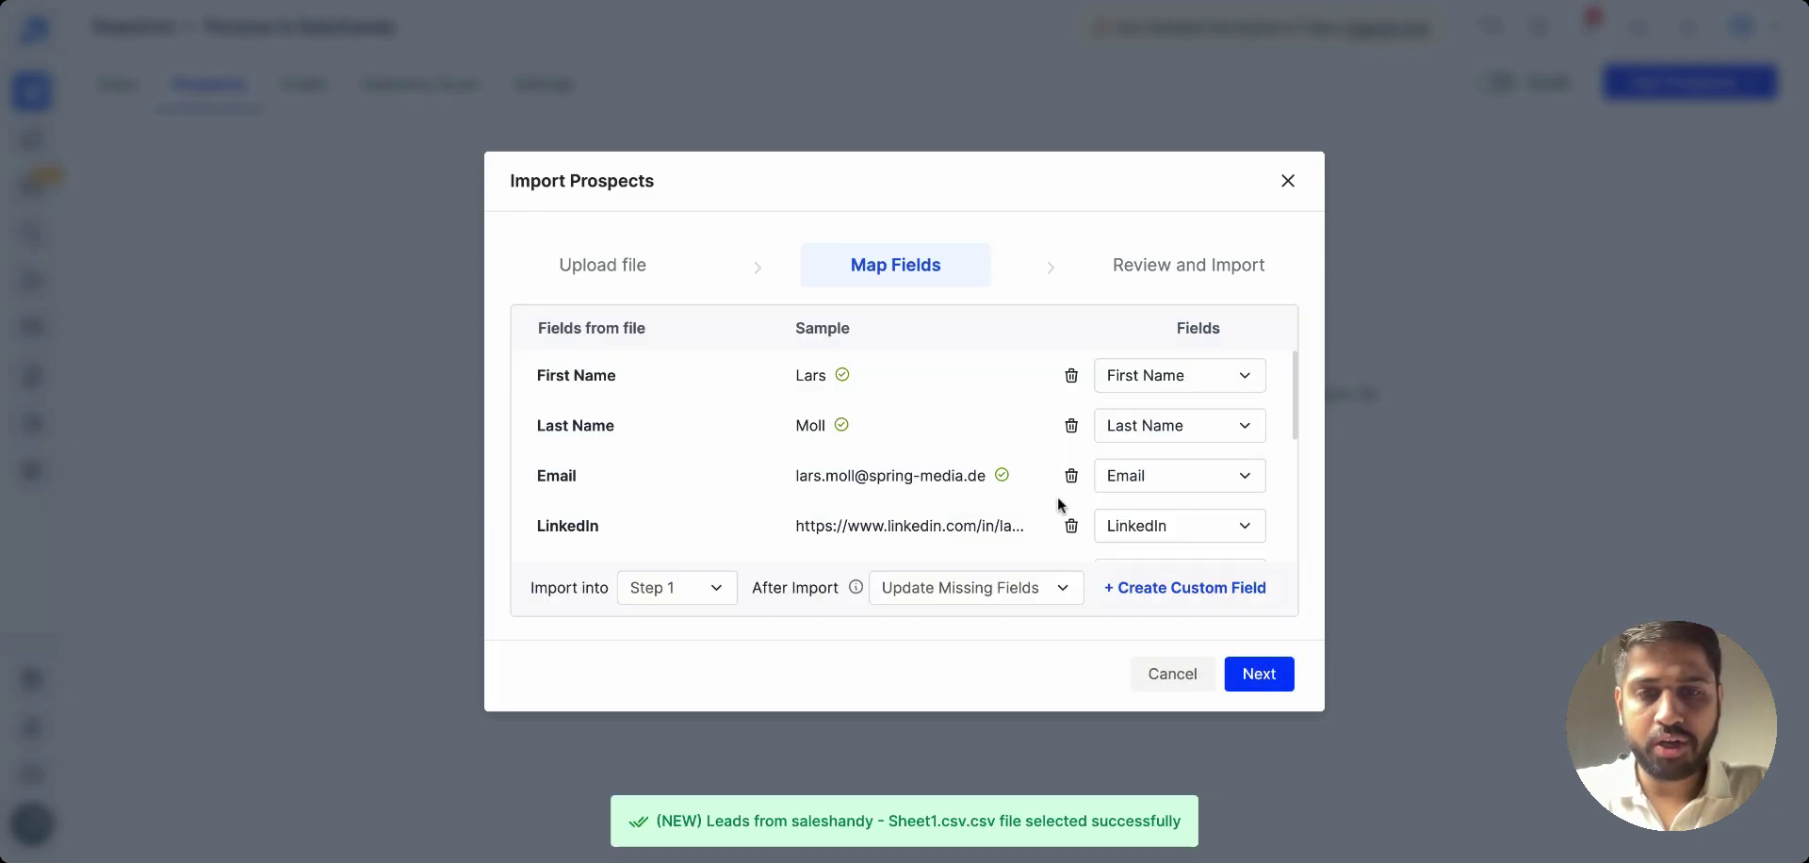
# Step: Review the field mapping, including Sales Emails, and import the prospects into Step 1 with email verification skipped
pyautogui.scroll(-2, 1057, 495)
pyautogui.scroll(-2, 1057, 504)
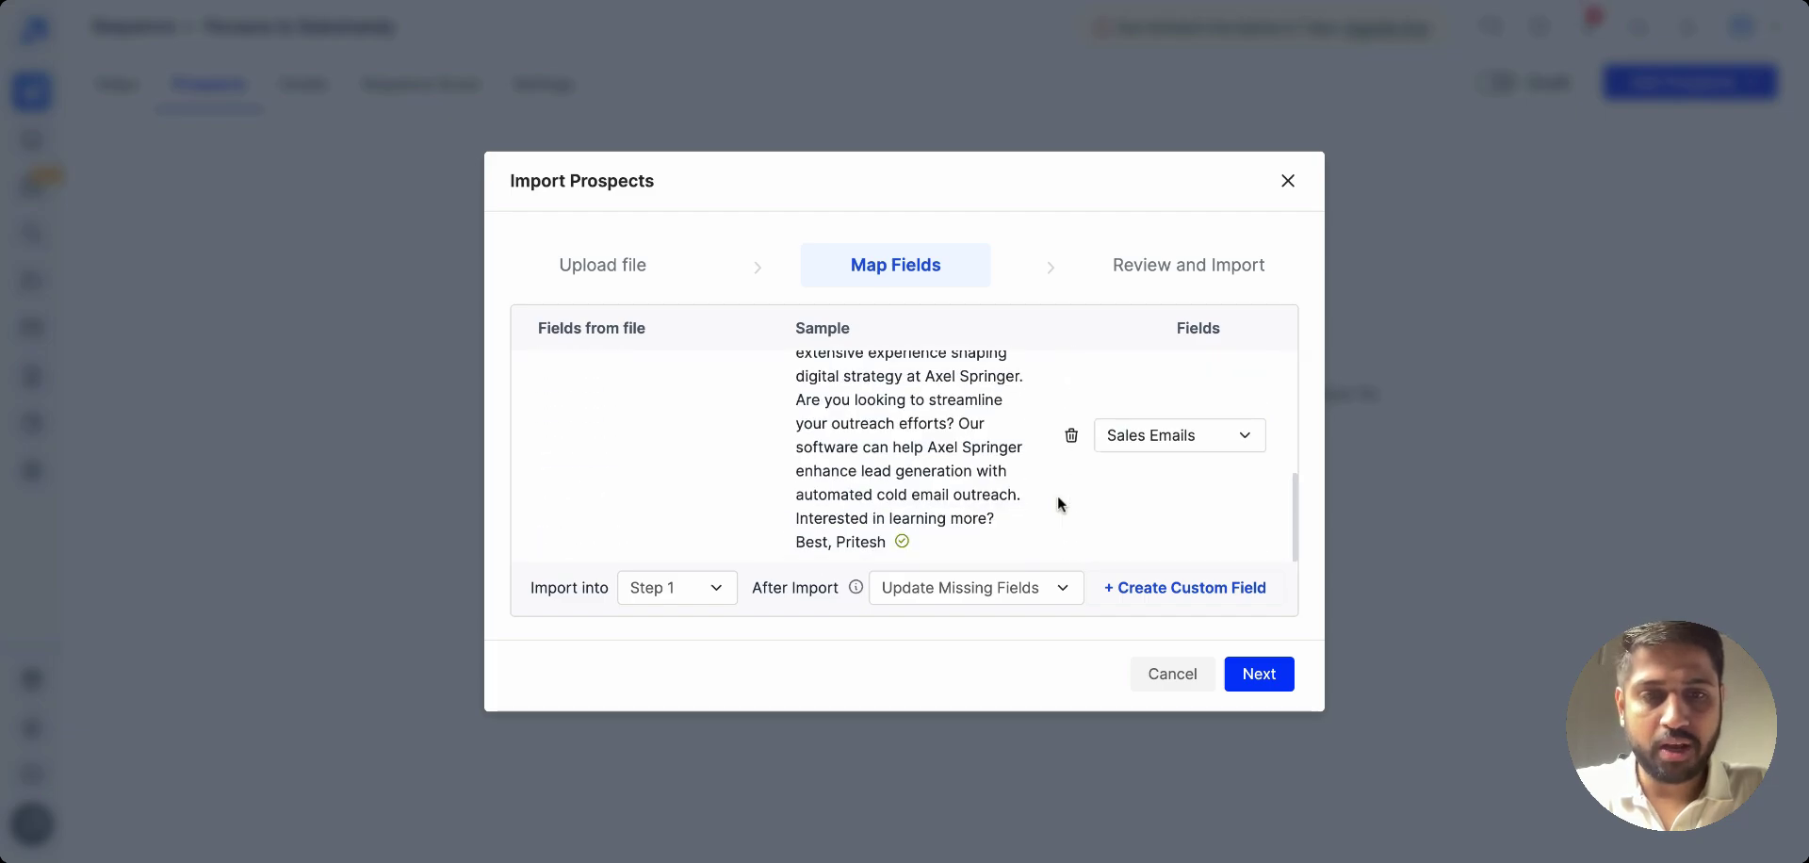
pyautogui.scroll(5, 984, 443)
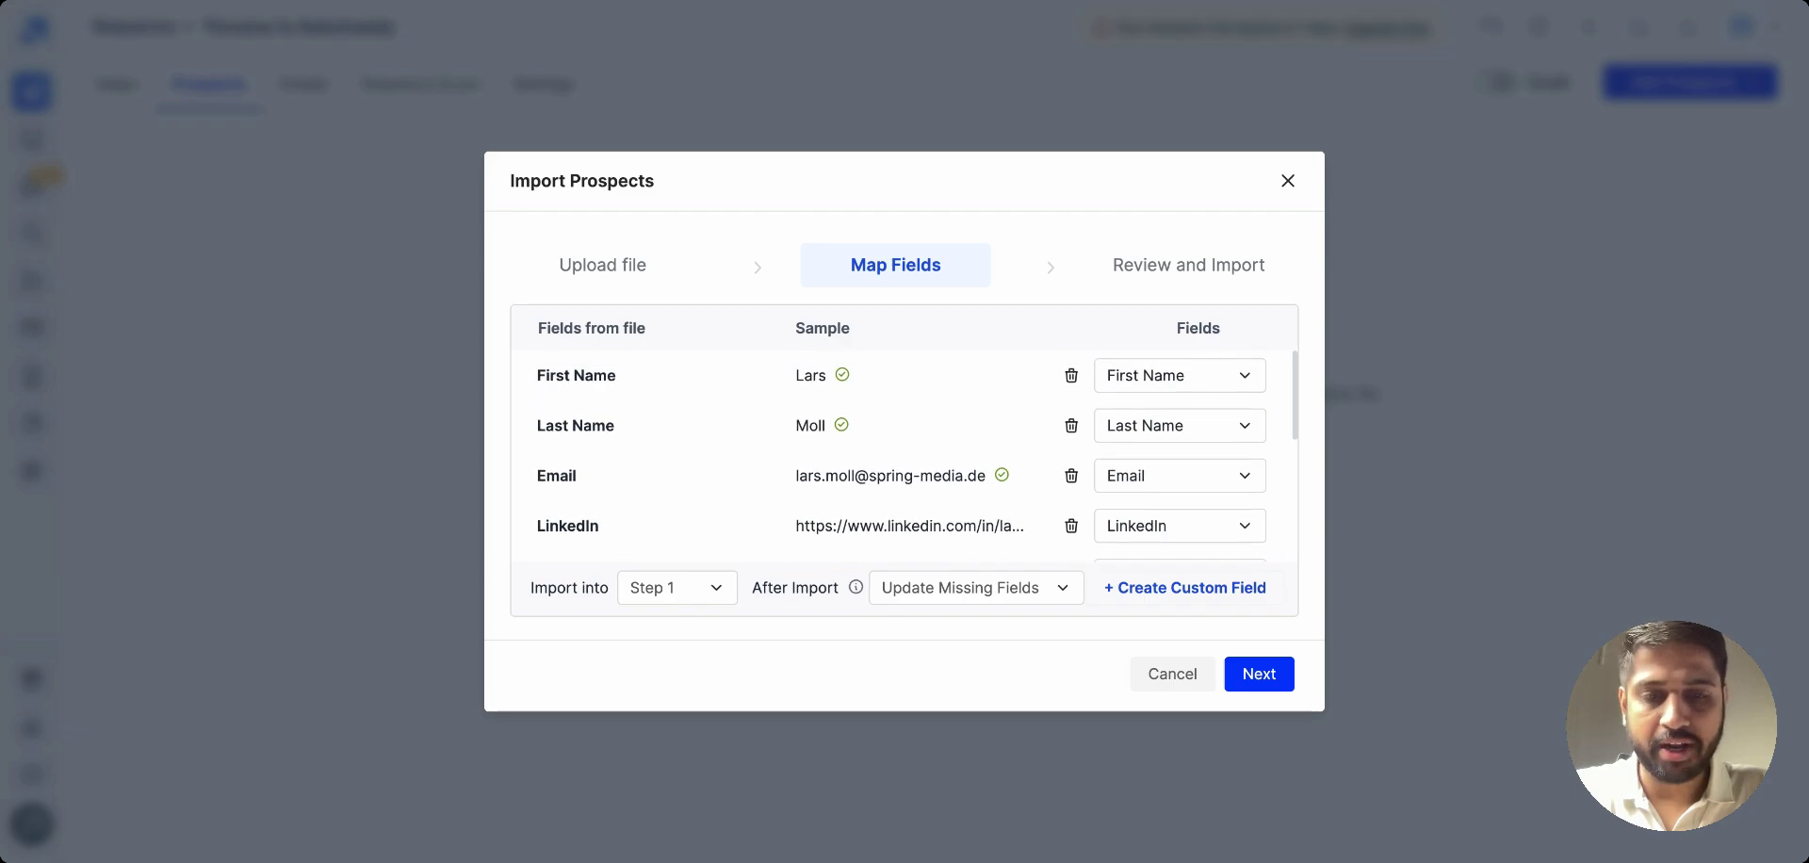
pyautogui.scroll(-2, 904, 453)
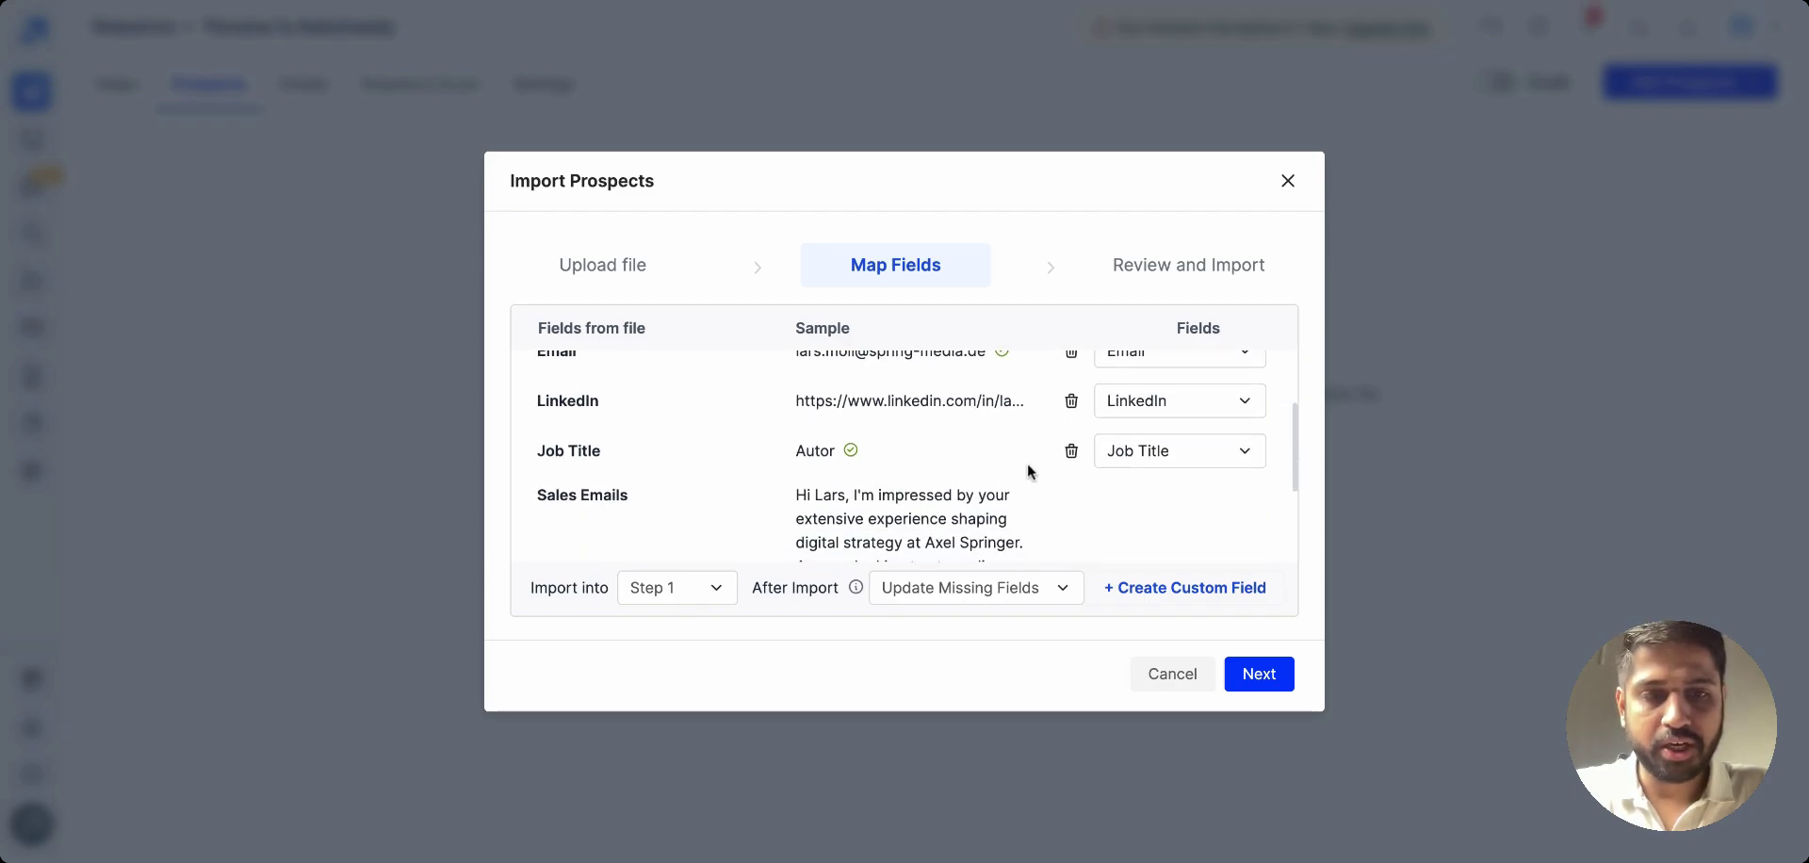
pyautogui.scroll(-3, 1027, 462)
pyautogui.click(1259, 674)
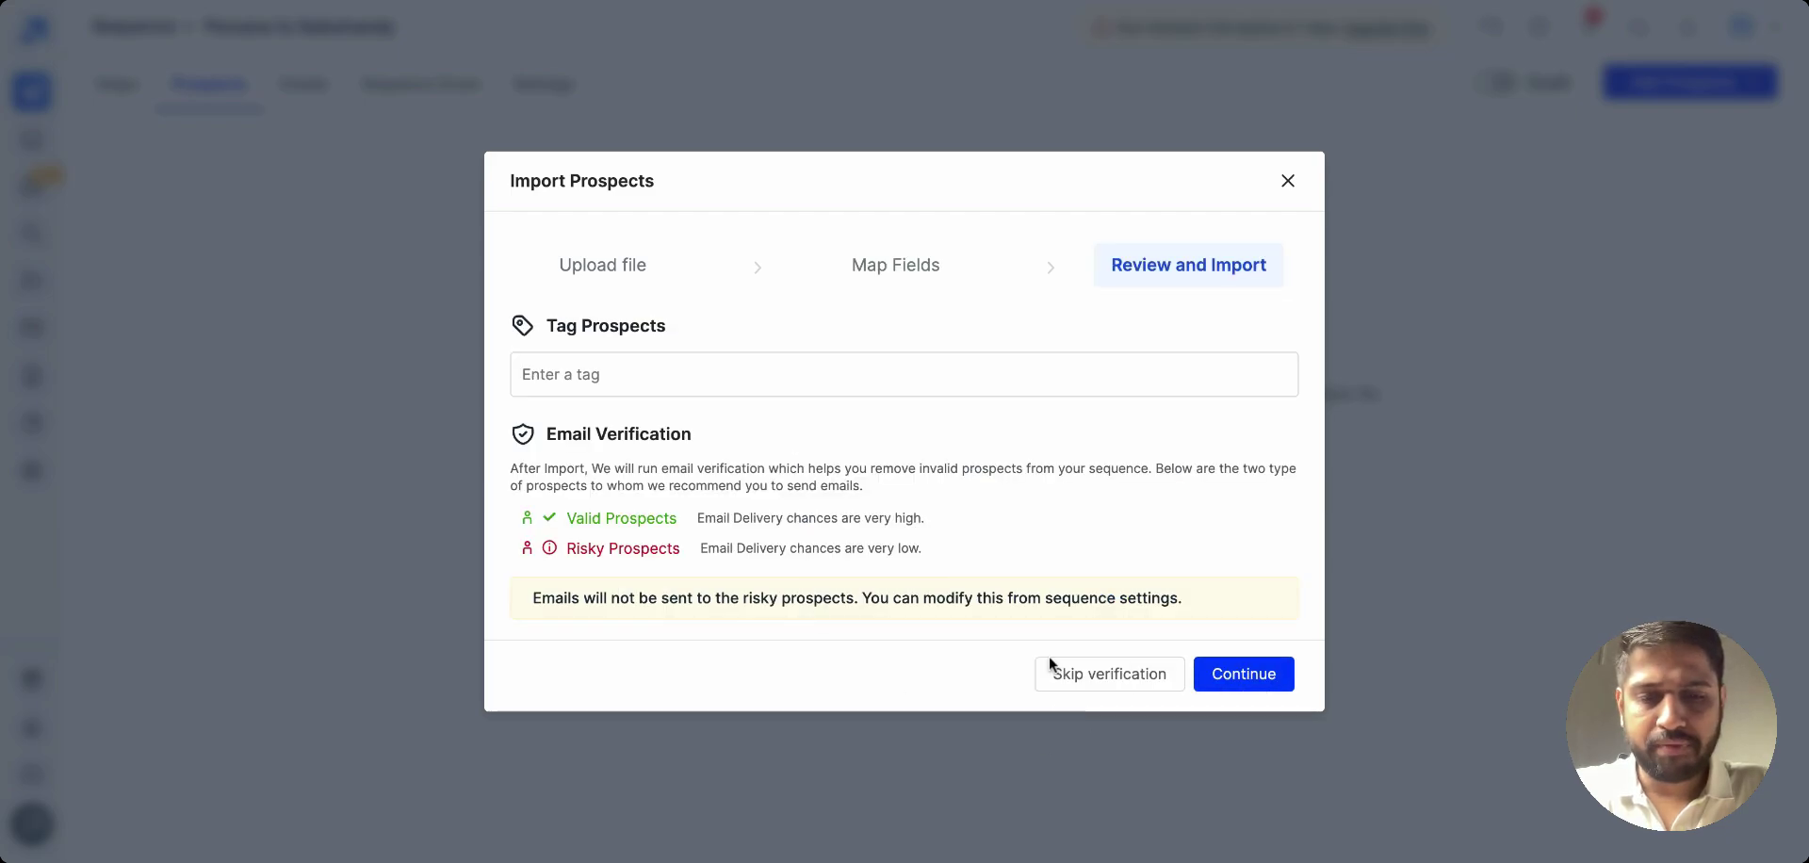
pyautogui.click(1118, 674)
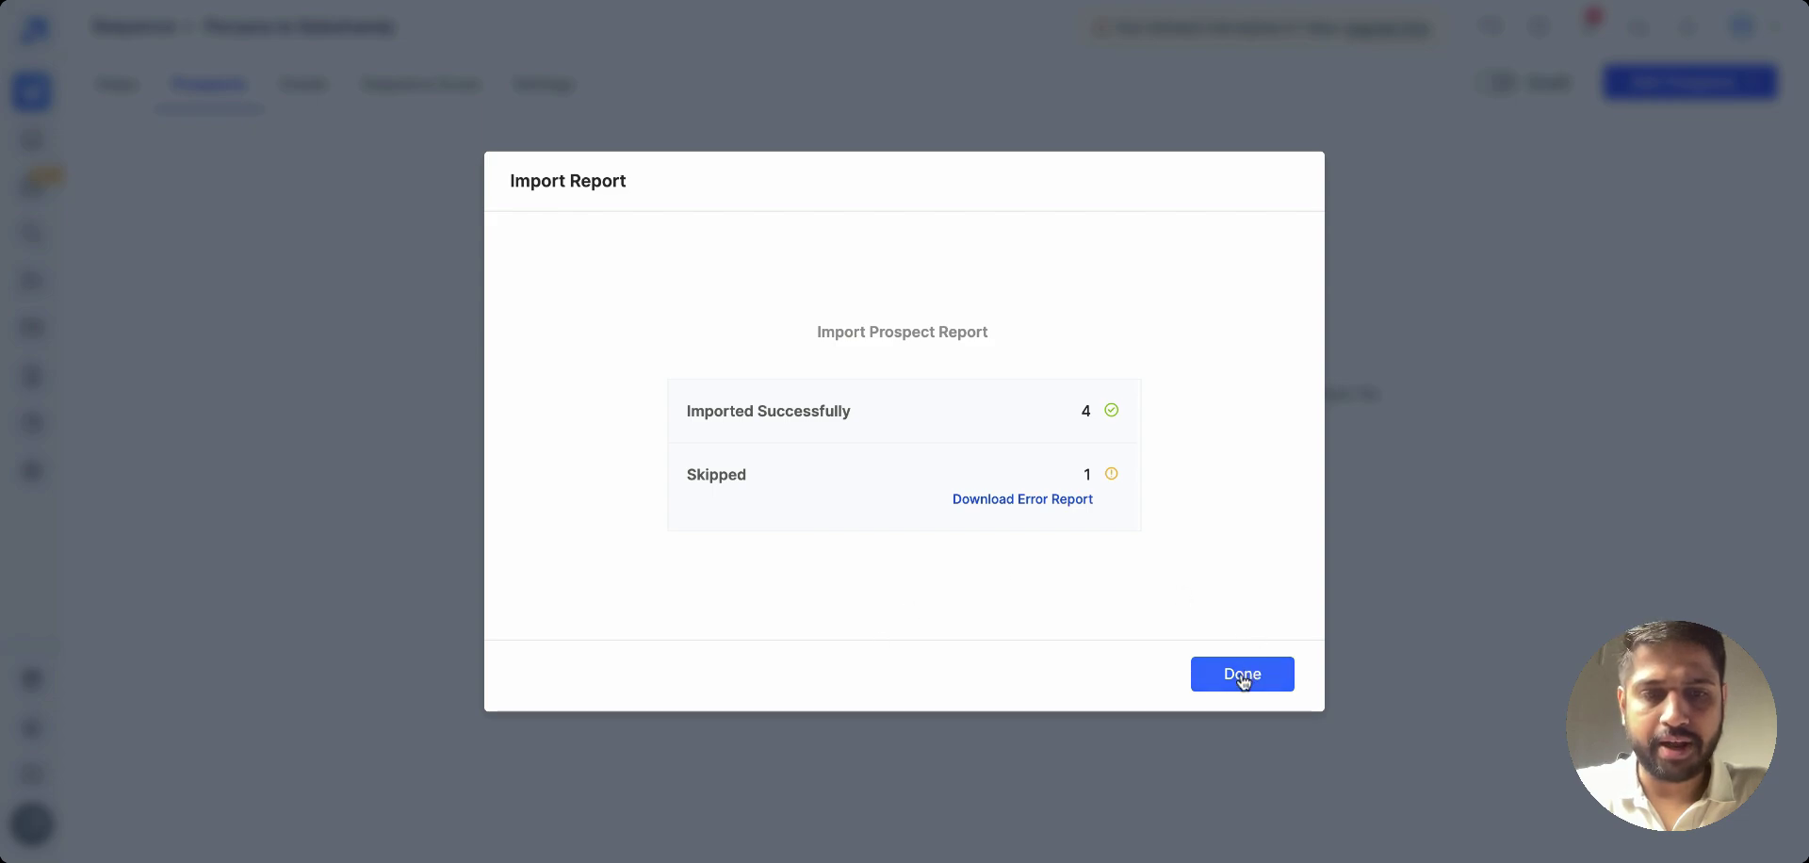
pyautogui.click(1242, 677)
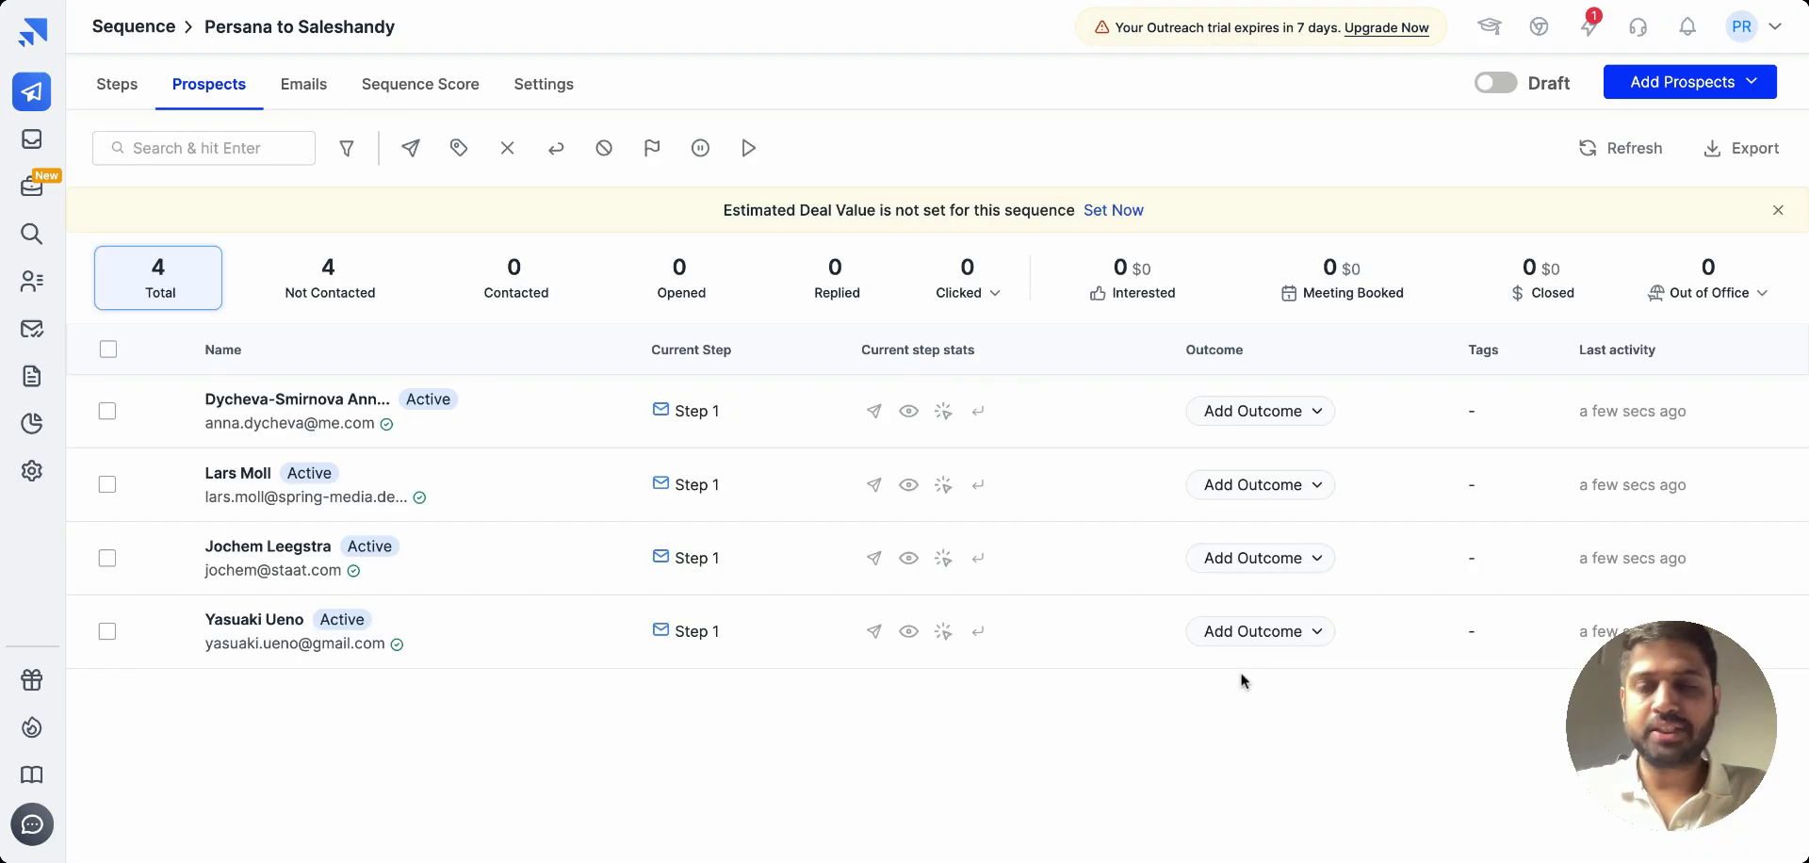
# Step: Preview the Step 1 email for each imported prospect in turn and save the step
pyautogui.click(117, 84)
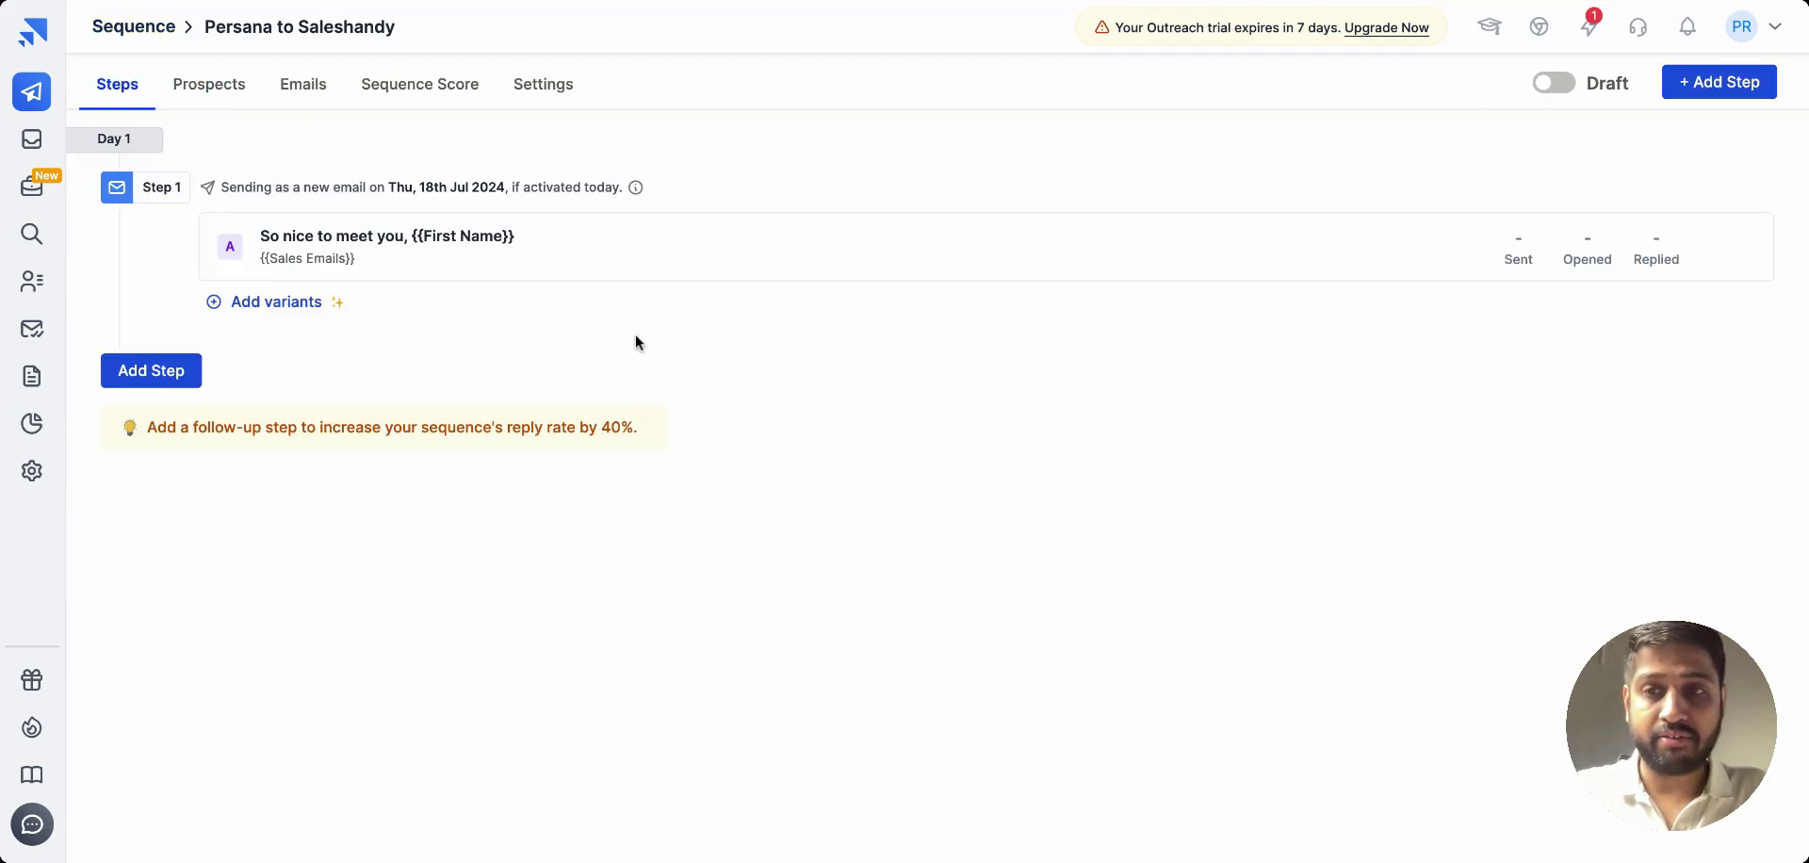
pyautogui.click(443, 259)
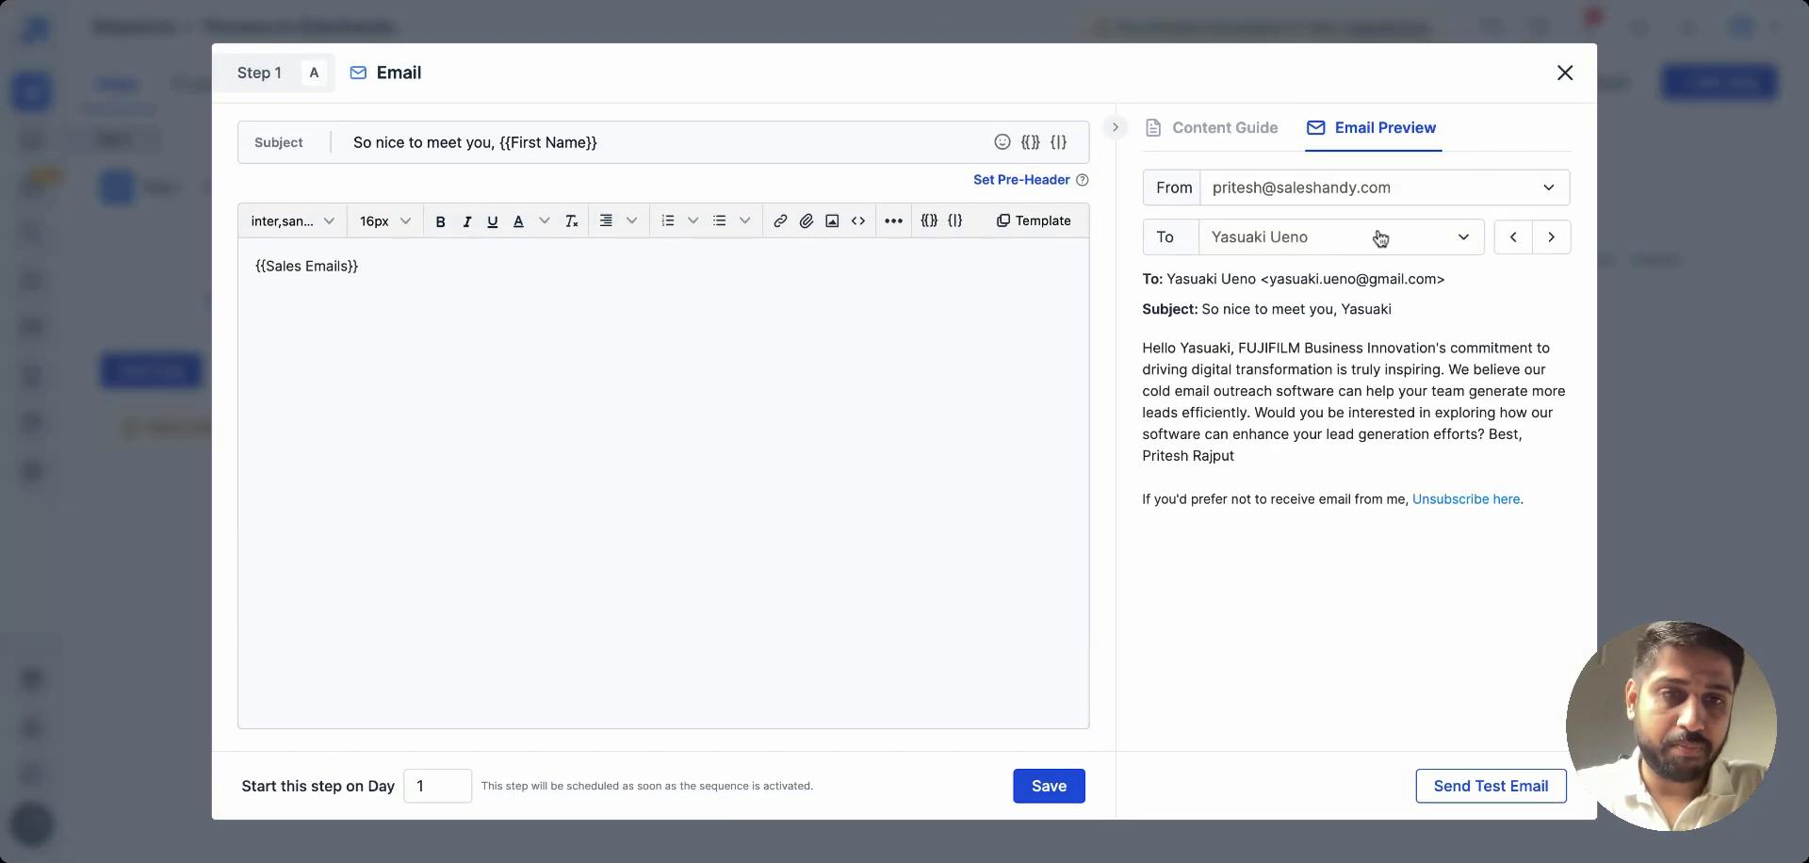
pyautogui.click(1379, 237)
pyautogui.click(1290, 400)
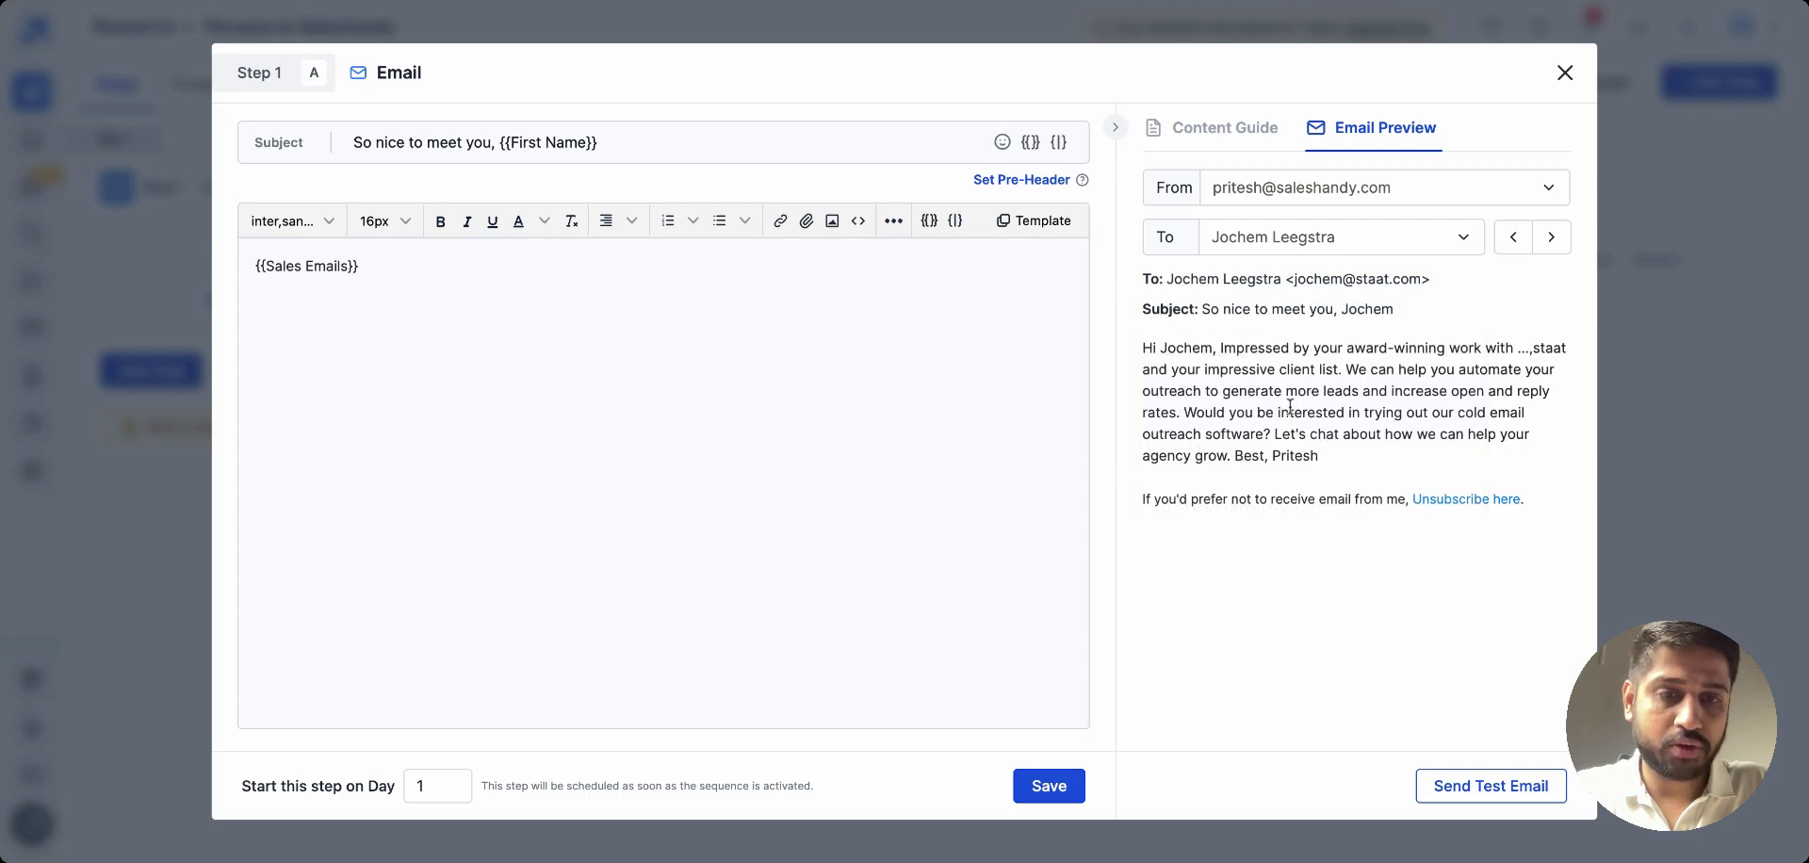
pyautogui.click(1386, 243)
pyautogui.click(1254, 454)
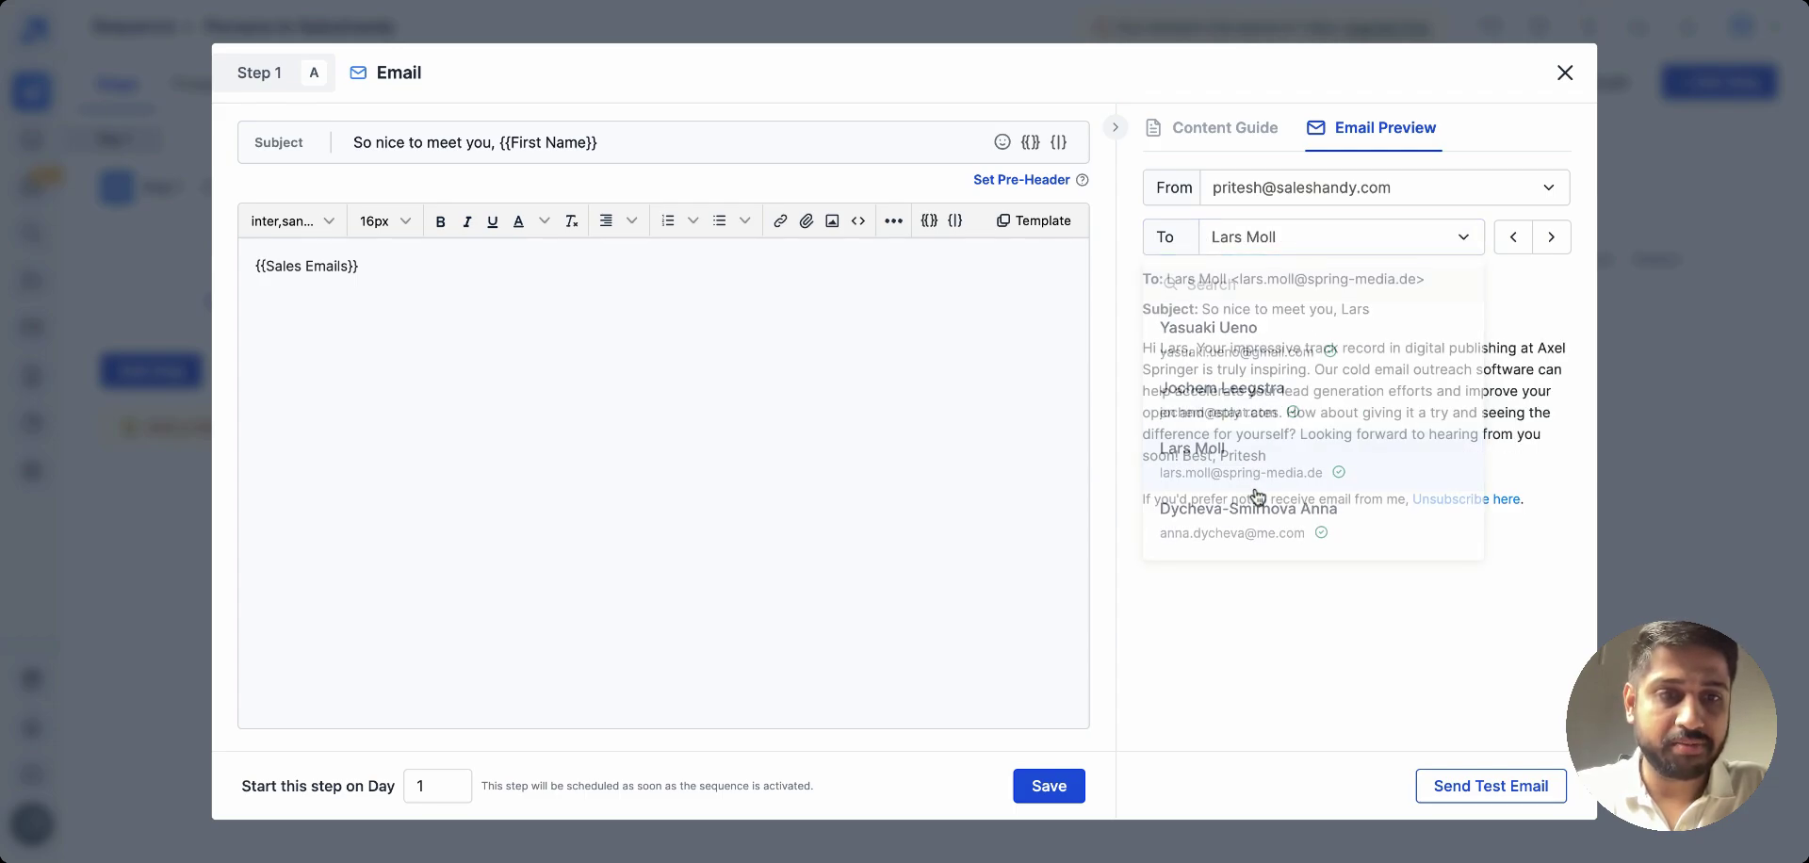
pyautogui.click(1348, 236)
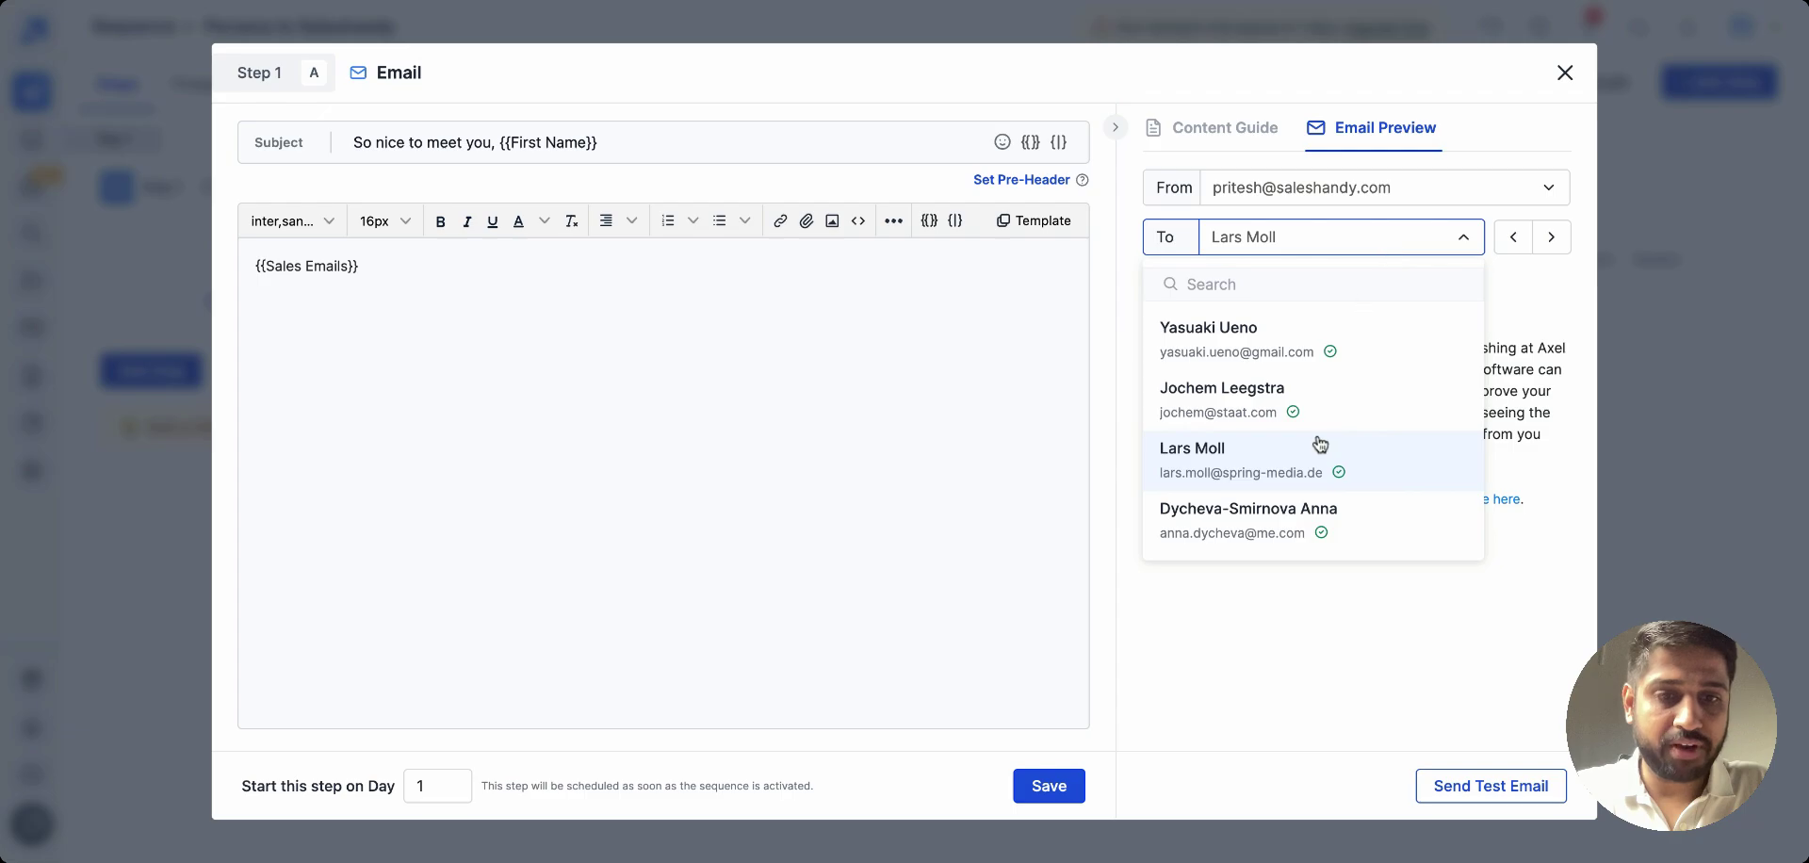
pyautogui.click(1300, 528)
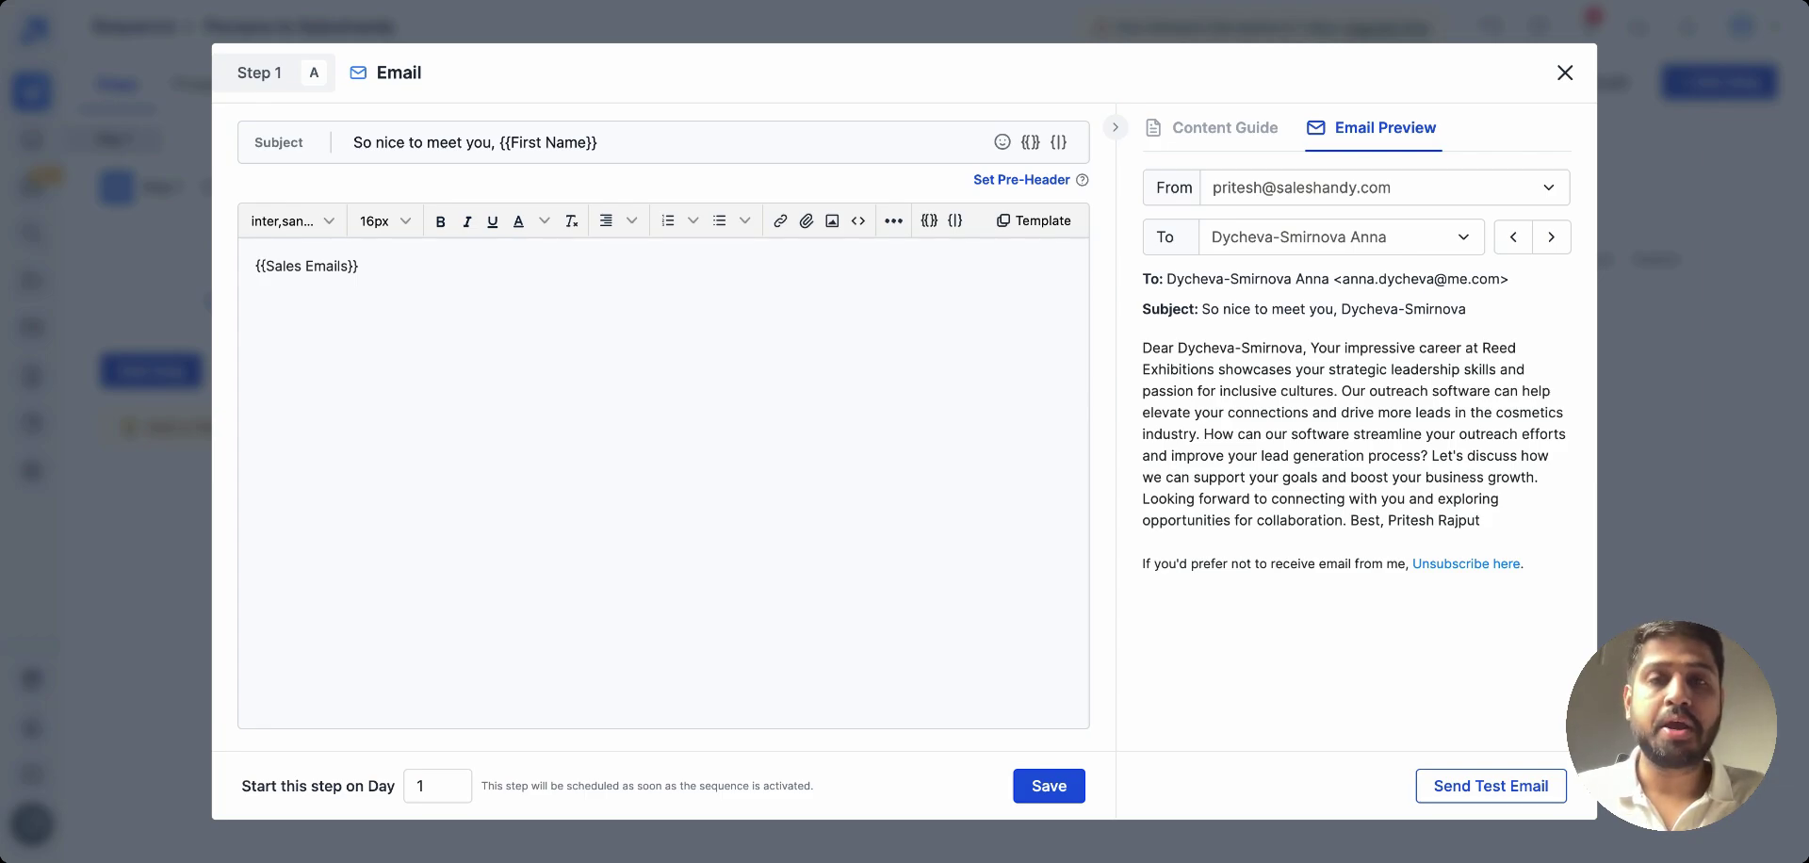
pyautogui.click(1041, 790)
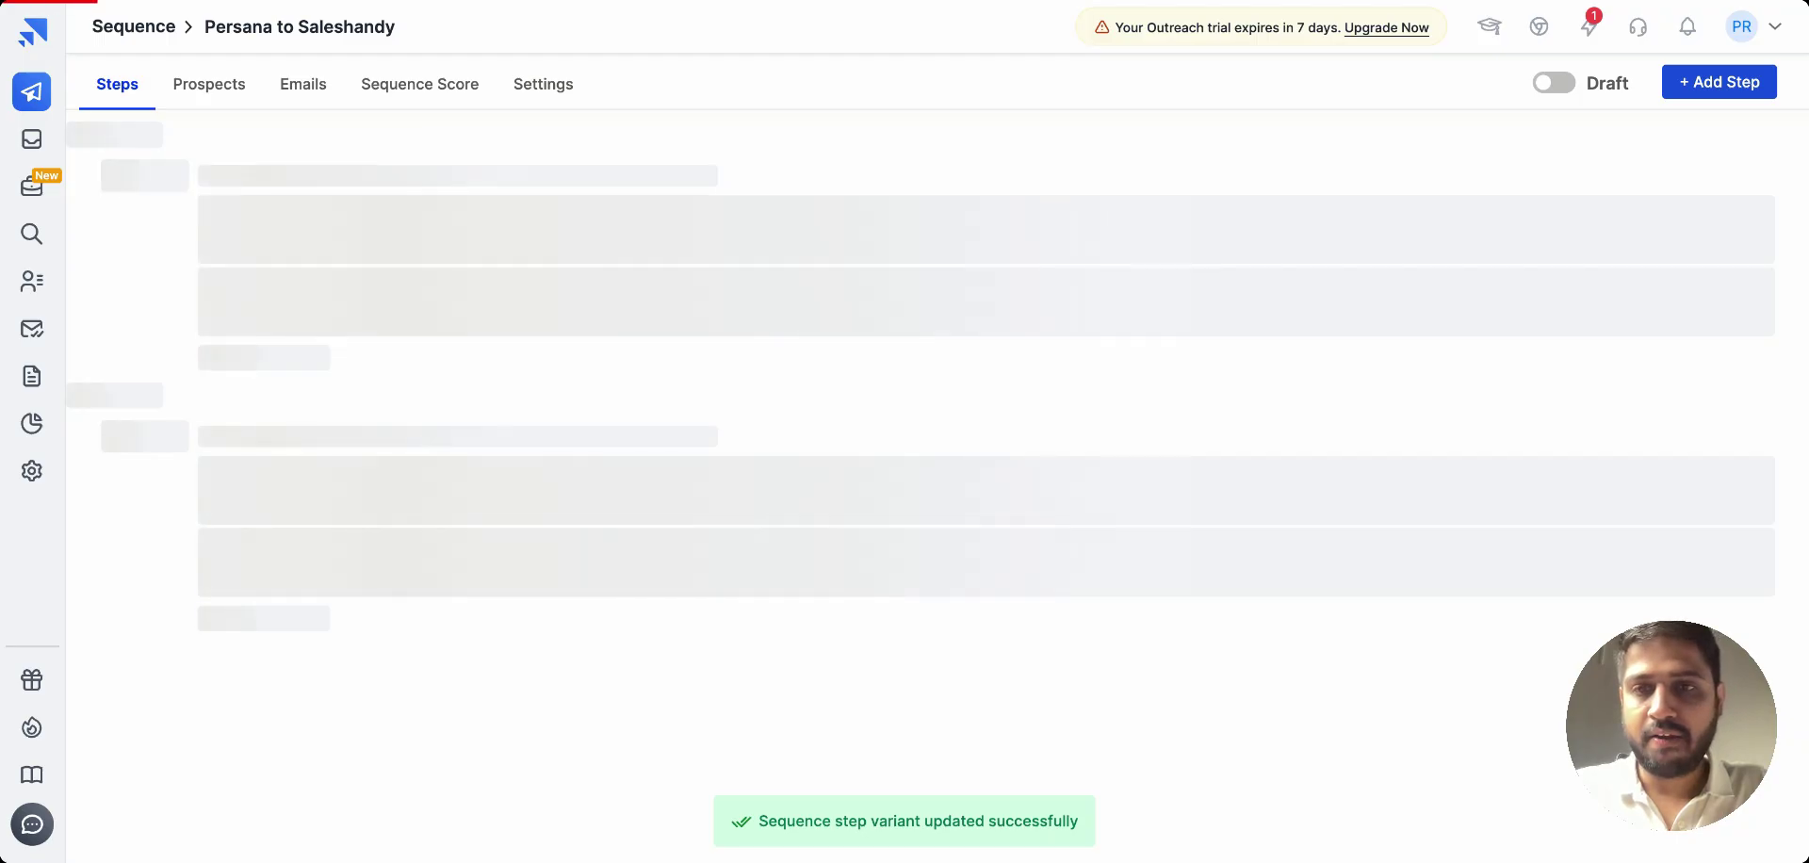
# Step: Open the sequence's settings
pyautogui.click(554, 86)
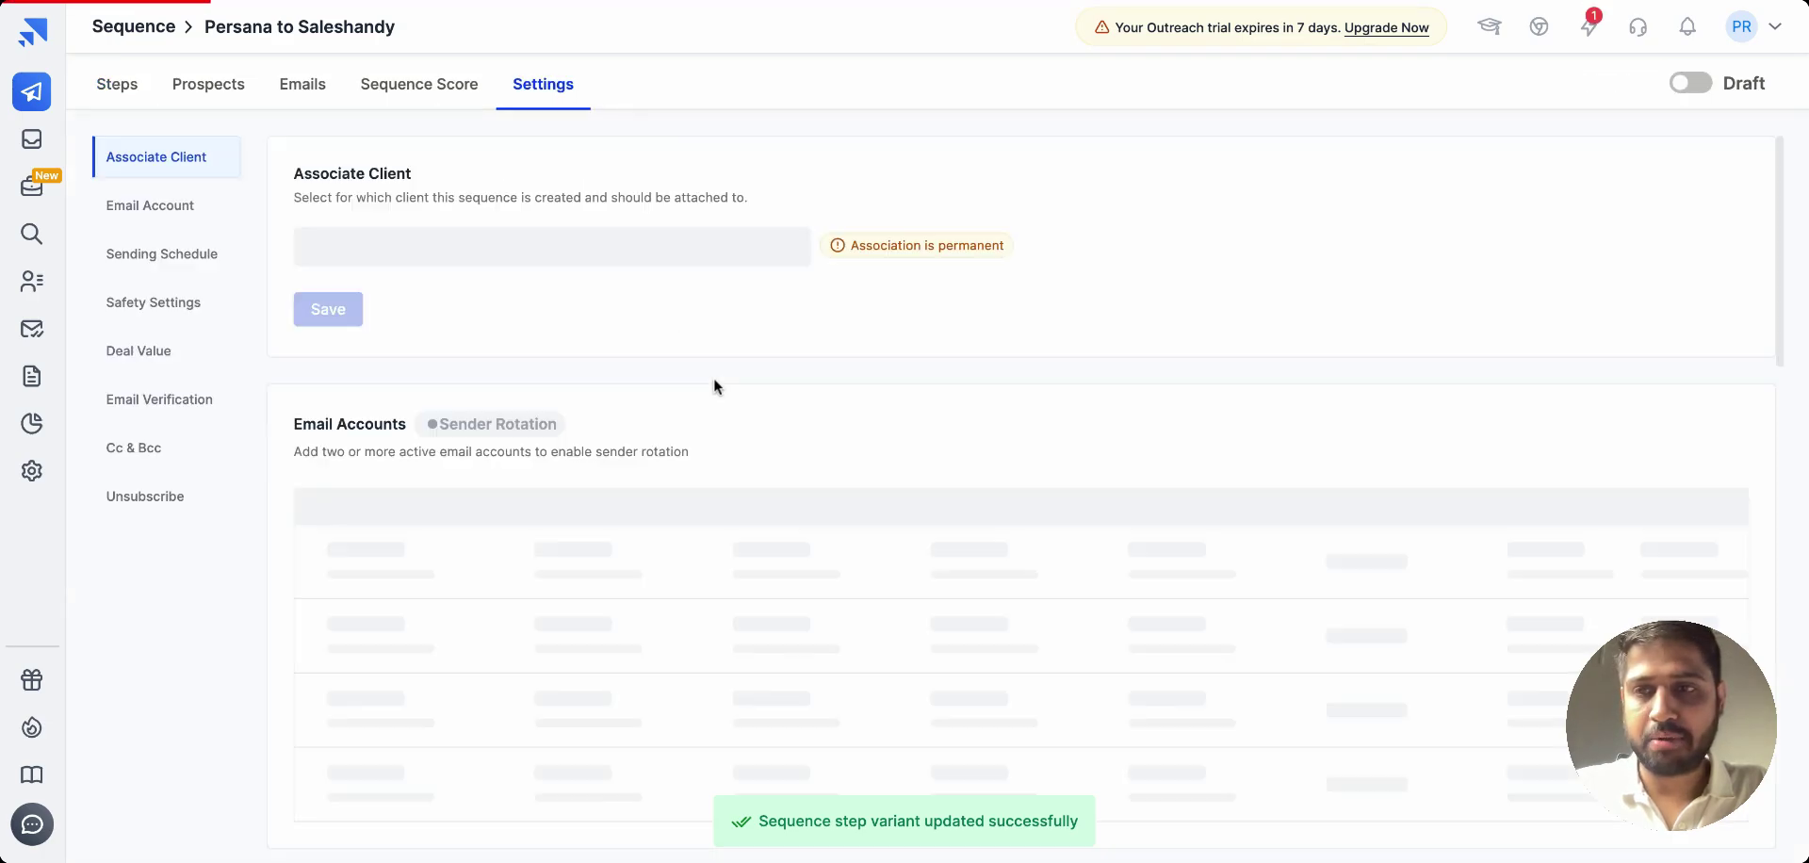